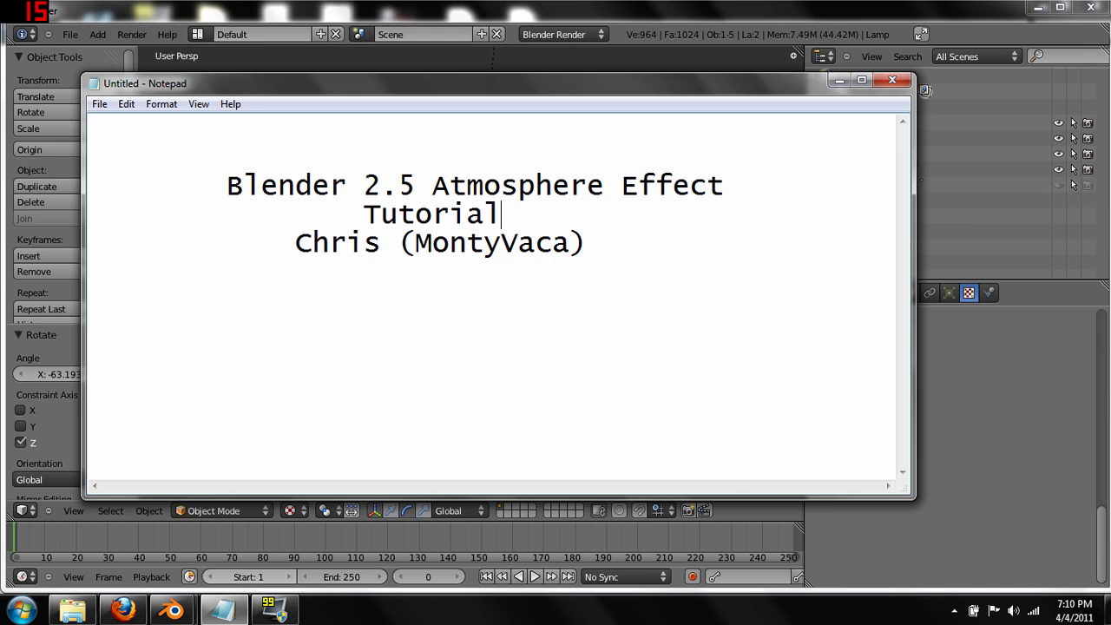
# Bring the earth scene back to the front and render a test frame of the globe
pyautogui.click(617, 7)
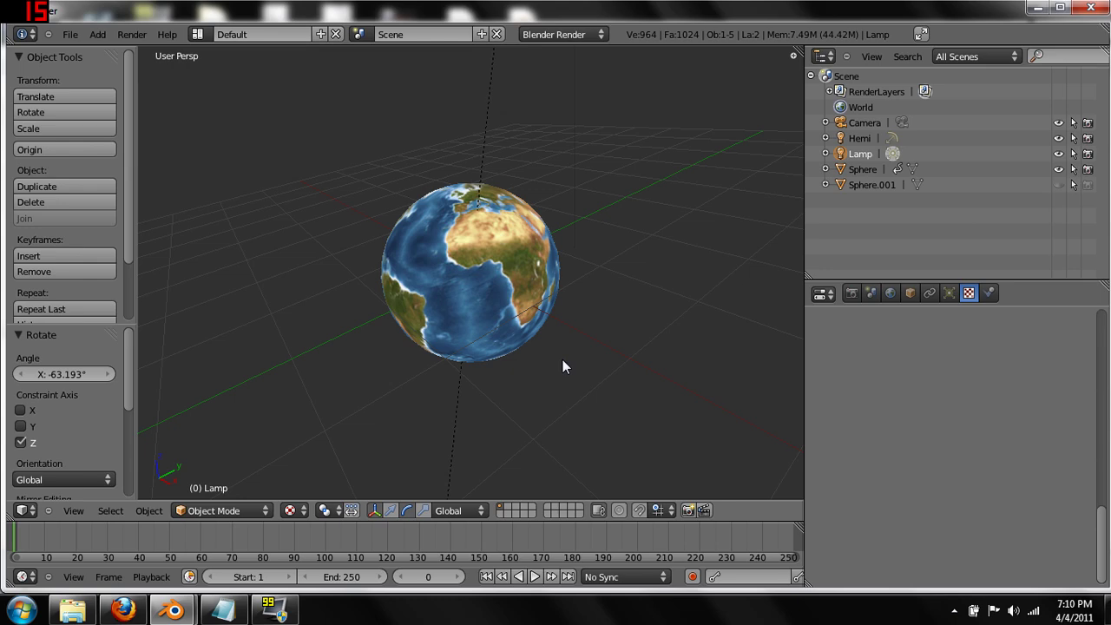
pyautogui.press('F12')
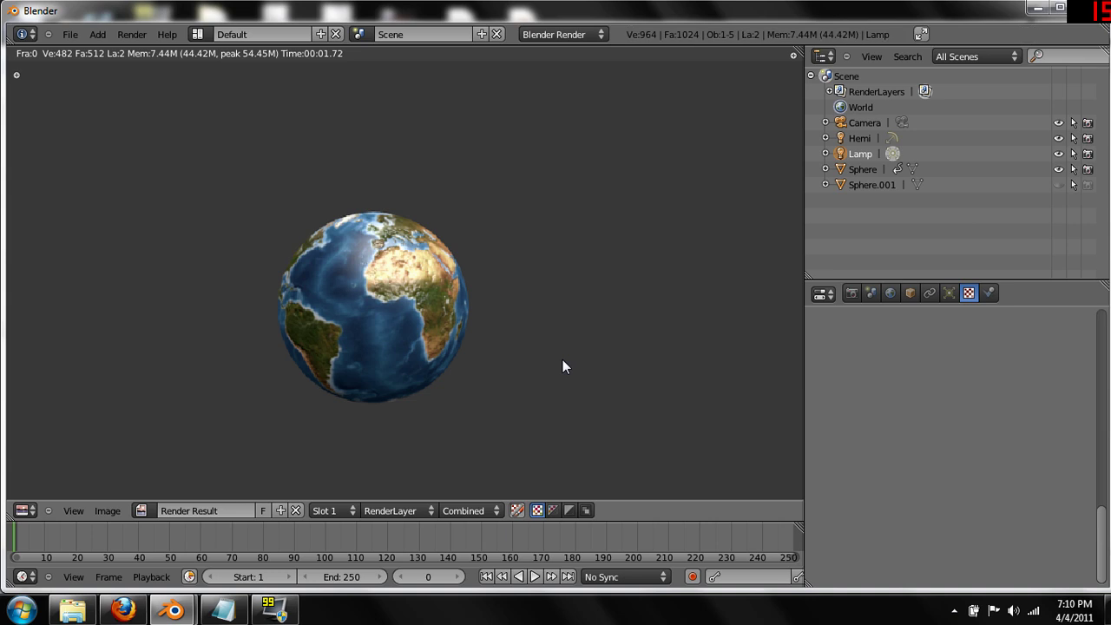
pyautogui.press('Escape')
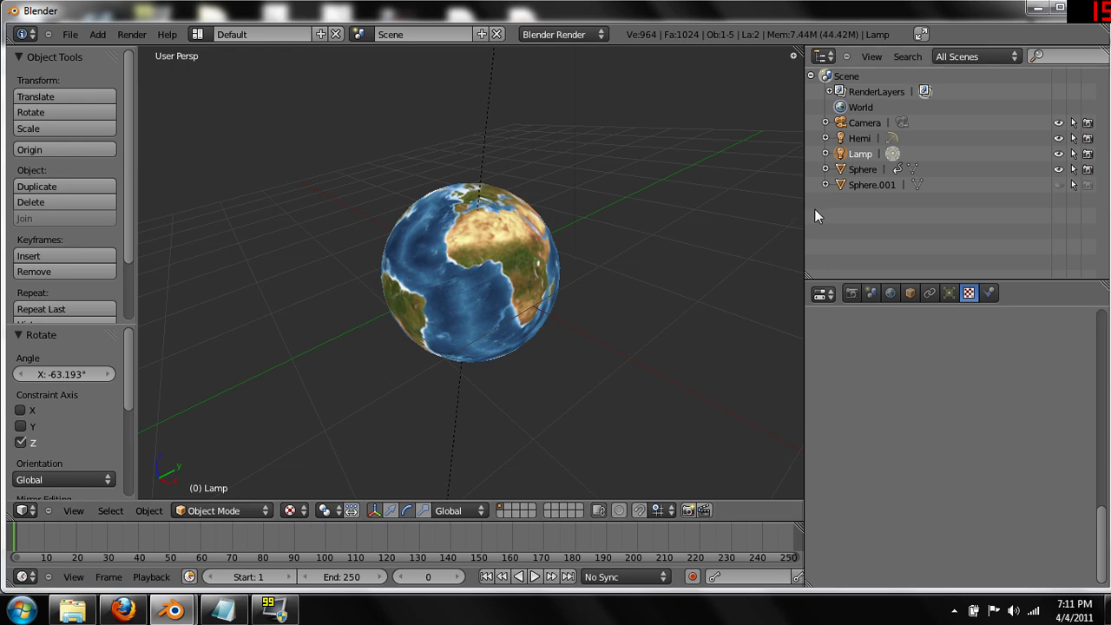
pyautogui.scroll(-5, 614, 239)
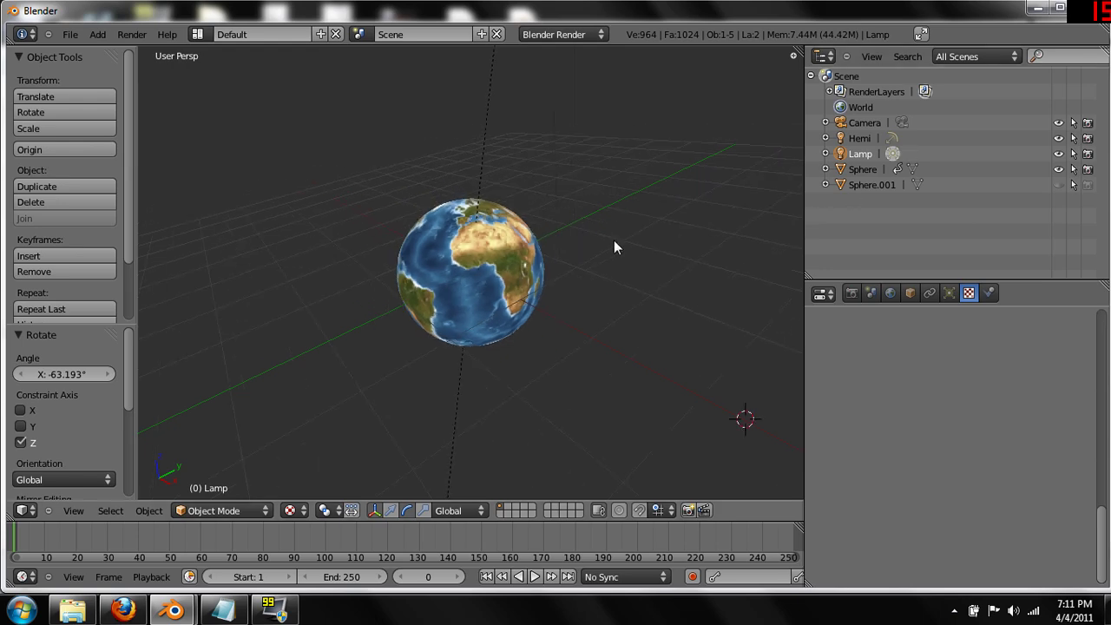
pyautogui.scroll(3, 613, 239)
pyautogui.scroll(3, 614, 240)
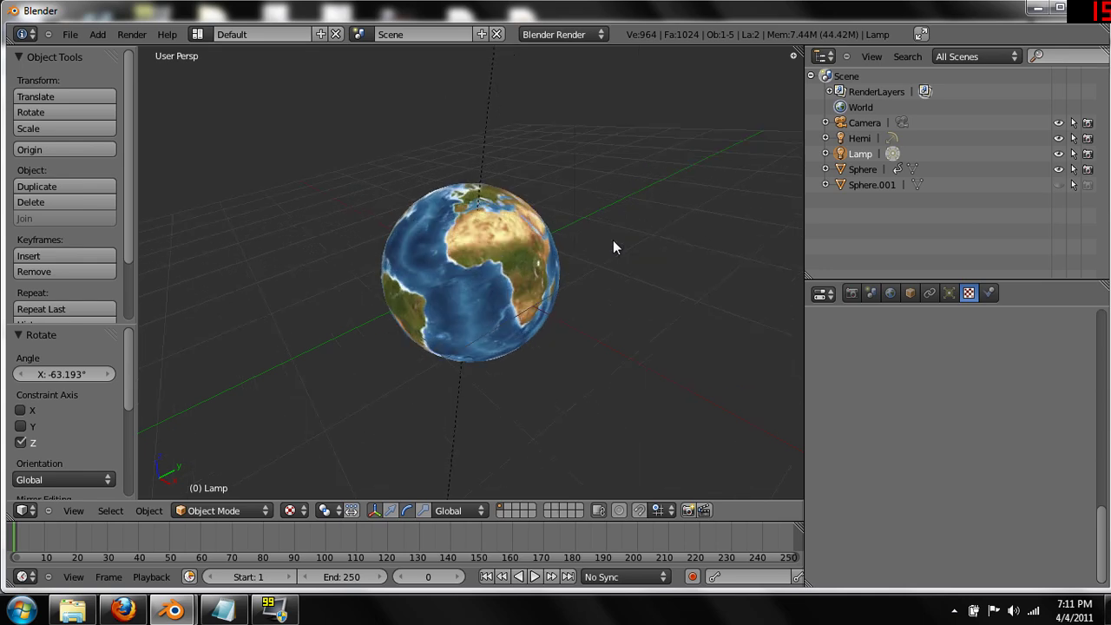
# Move the lamp 0.09 units along negative X and re-render to check the new lighting
pyautogui.press('g')
pyautogui.press('y')
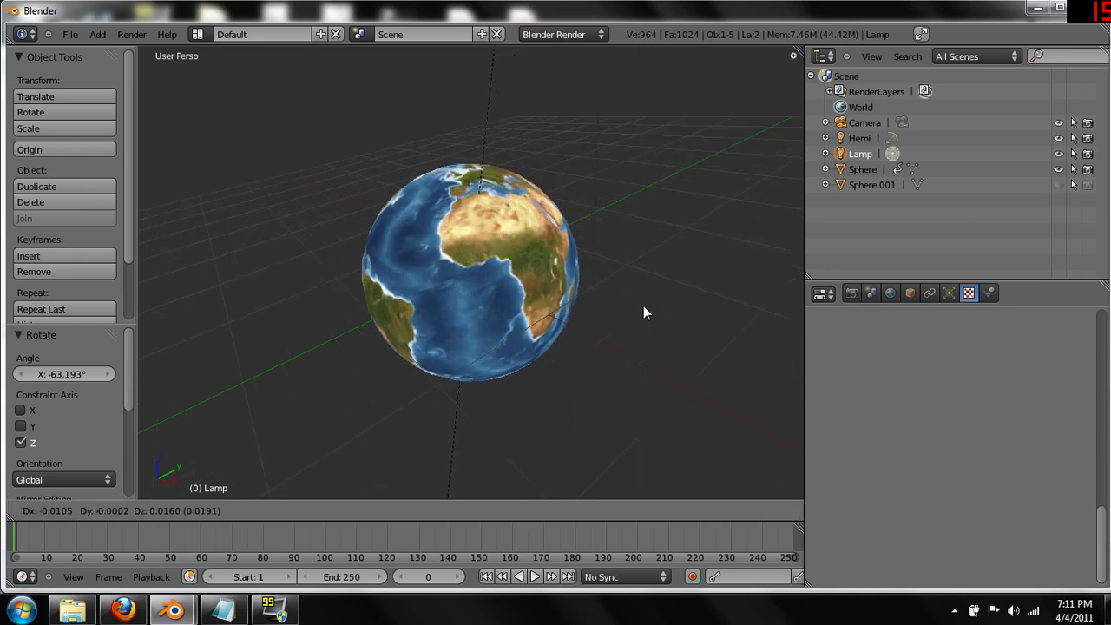
pyautogui.press('x')
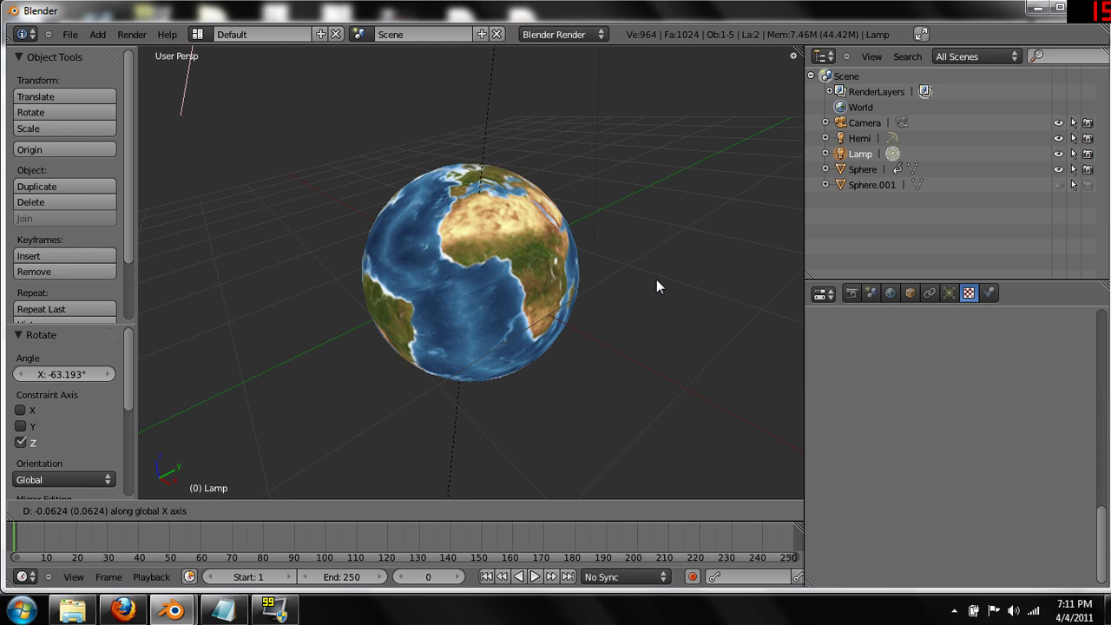
pyautogui.click(624, 311)
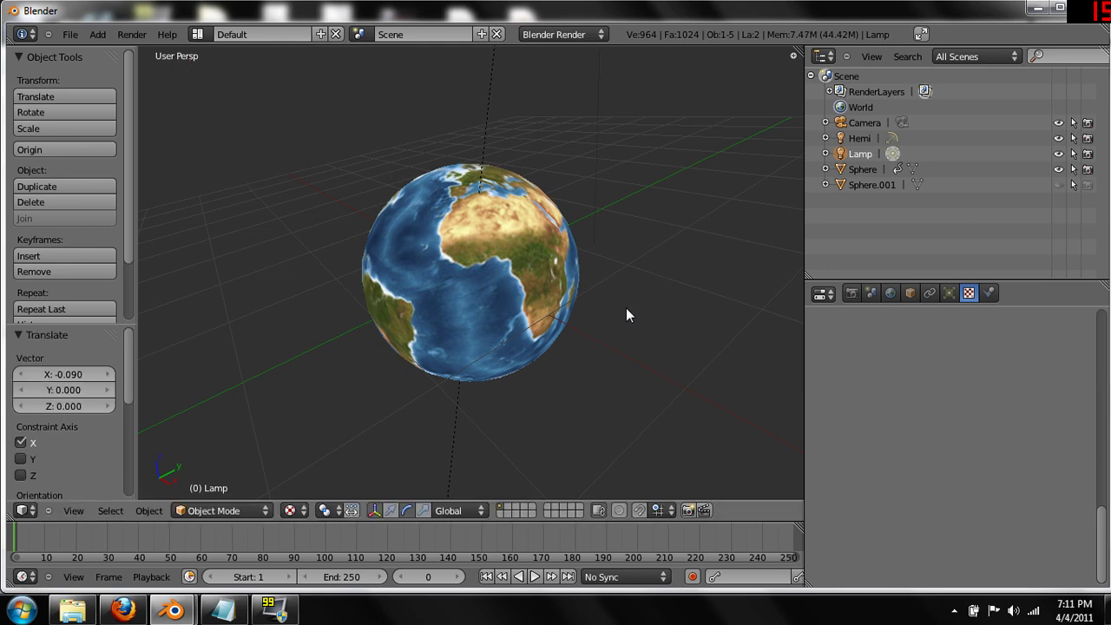
pyautogui.scroll(-8, 626, 308)
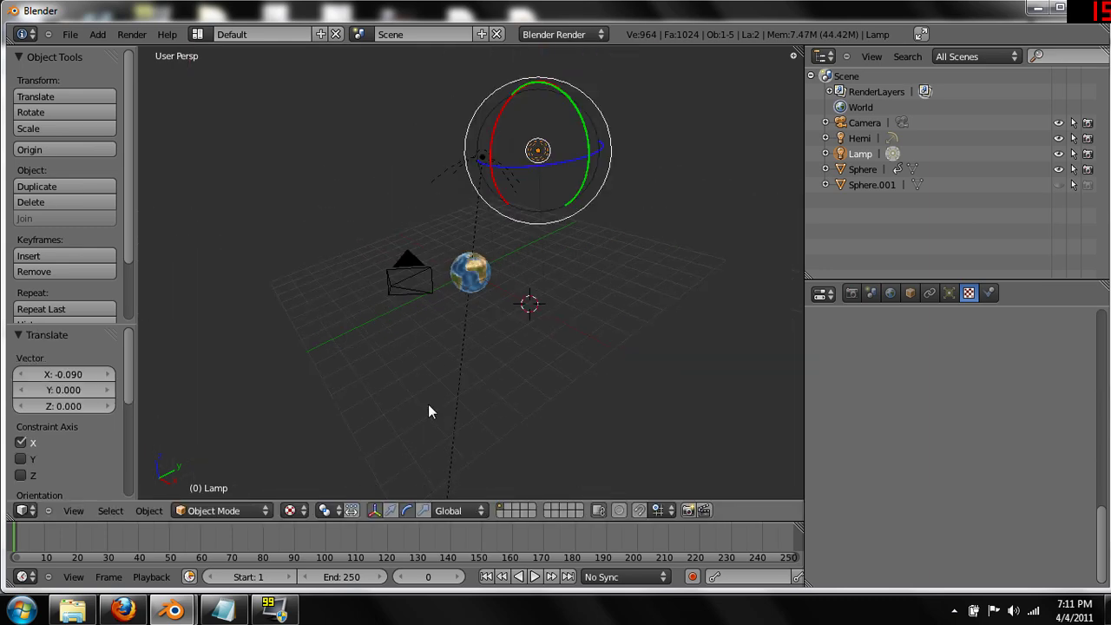
pyautogui.press('F12')
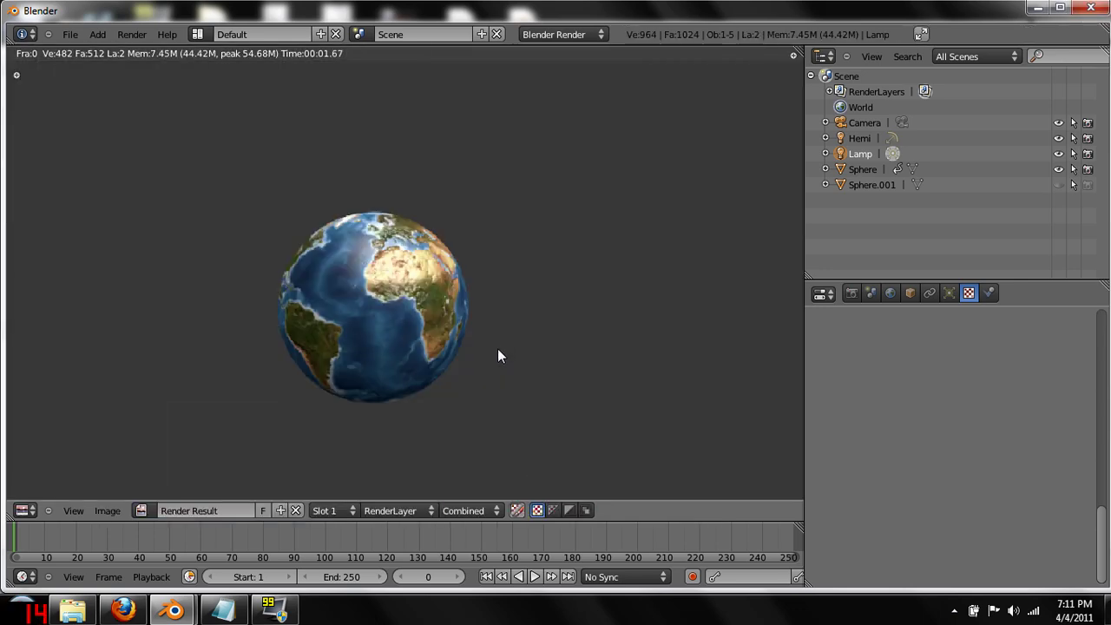
pyautogui.press('Escape')
# Play and stop the globe's rotation animation, reset it to frame 0, and select the Sphere
pyautogui.scroll(6, 497, 393)
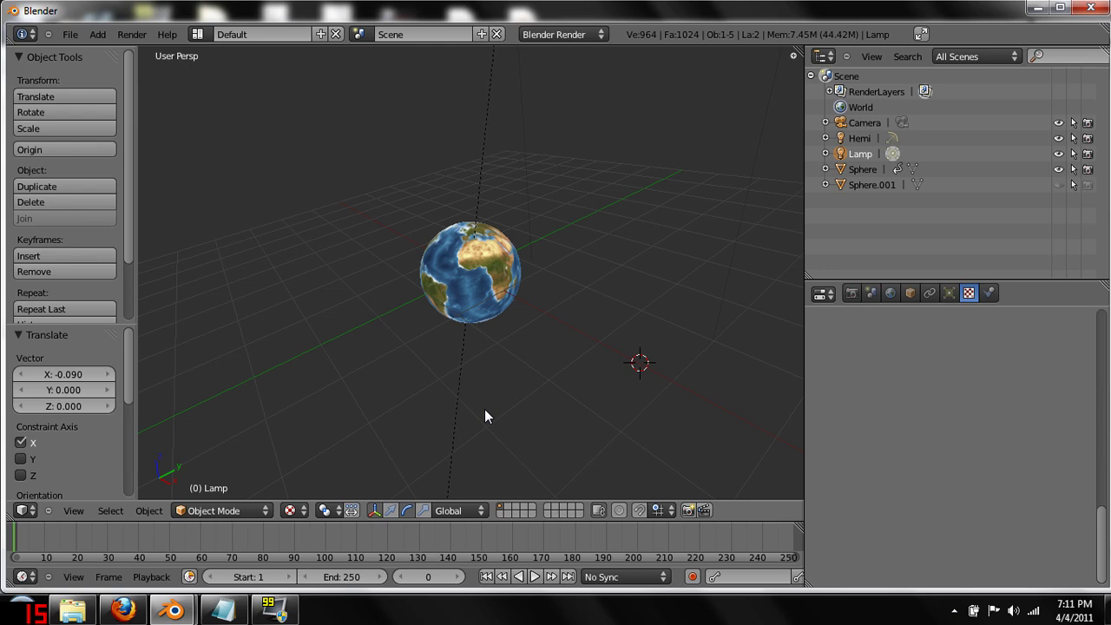
pyautogui.click(533, 576)
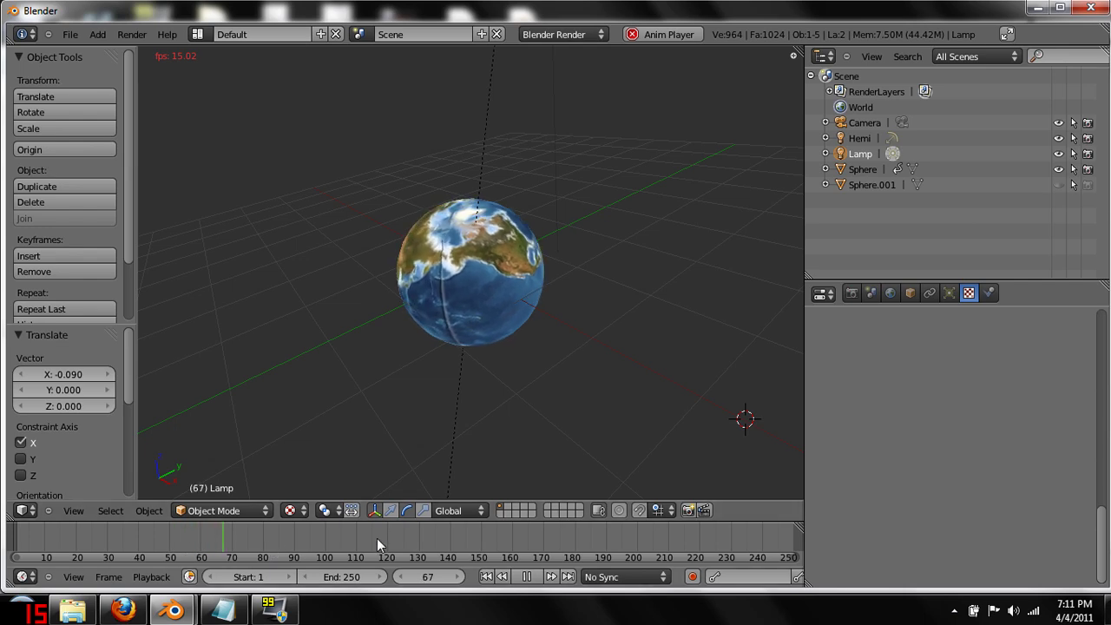
pyautogui.click(534, 582)
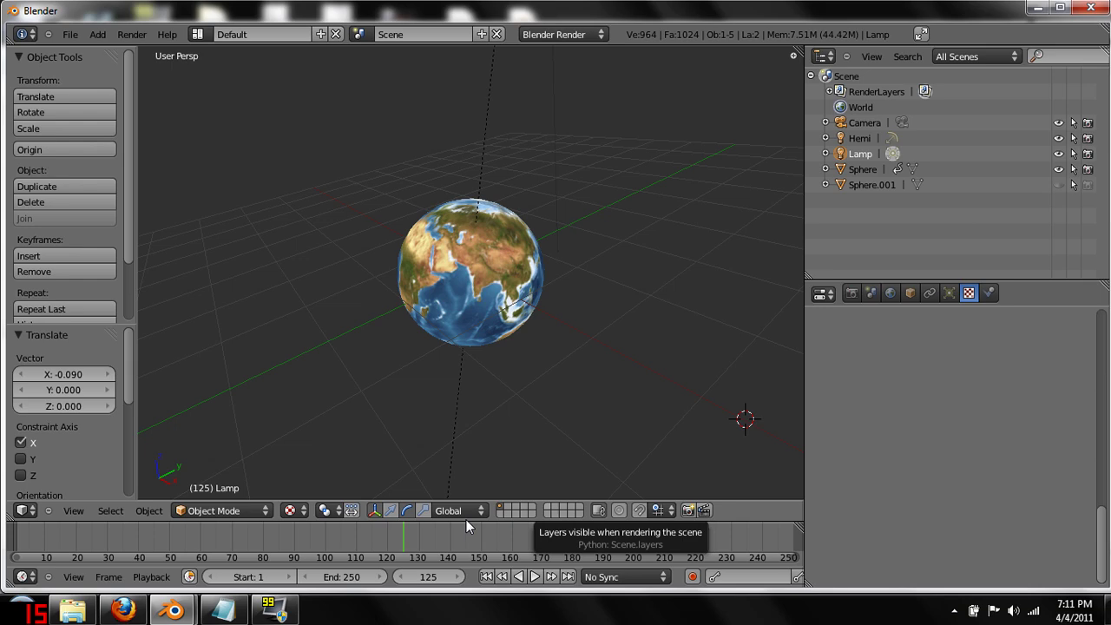
pyautogui.click(155, 538)
pyautogui.moveTo(110, 531); pyautogui.dragTo(5, 540)
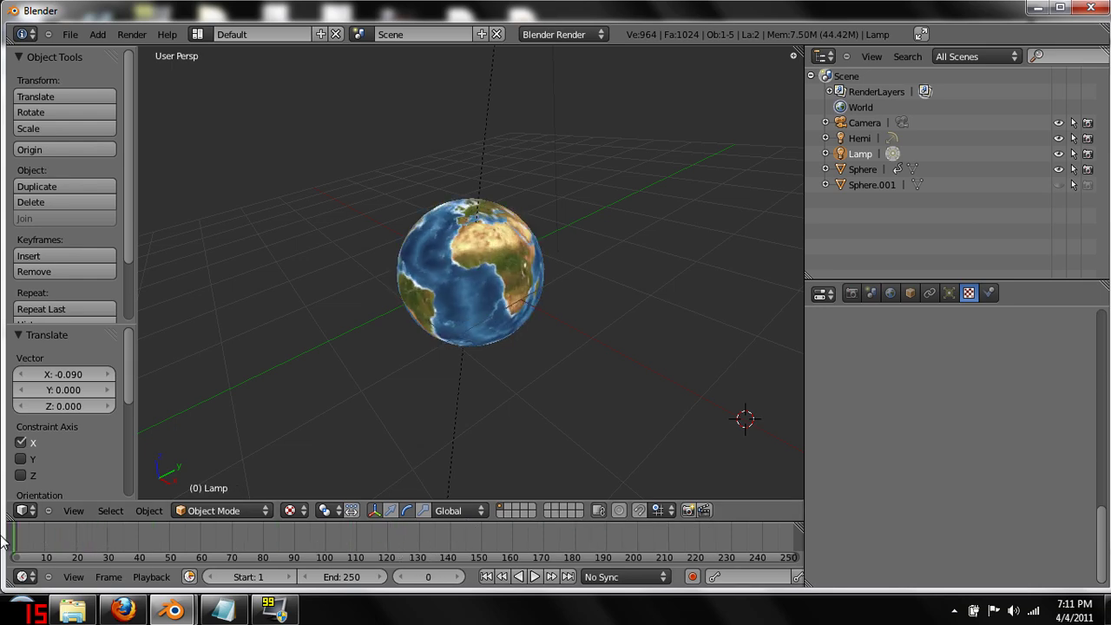
pyautogui.rightClick(500, 276)
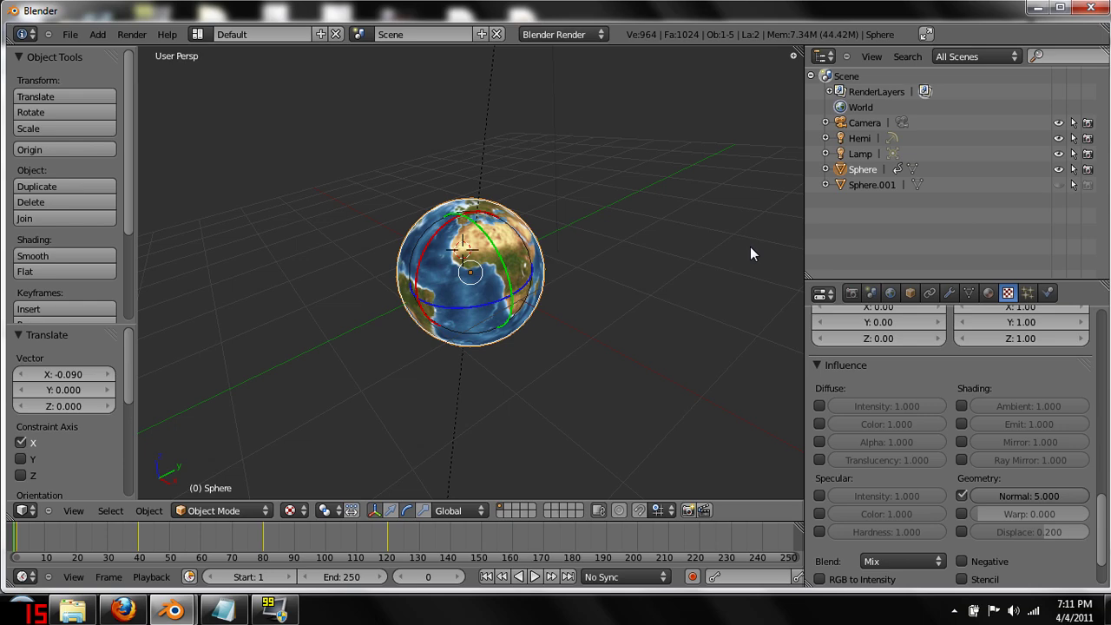
# Make Sphere.001 visible and renderable in the Outliner, select it, and scale it to 1.137
pyautogui.click(1059, 184)
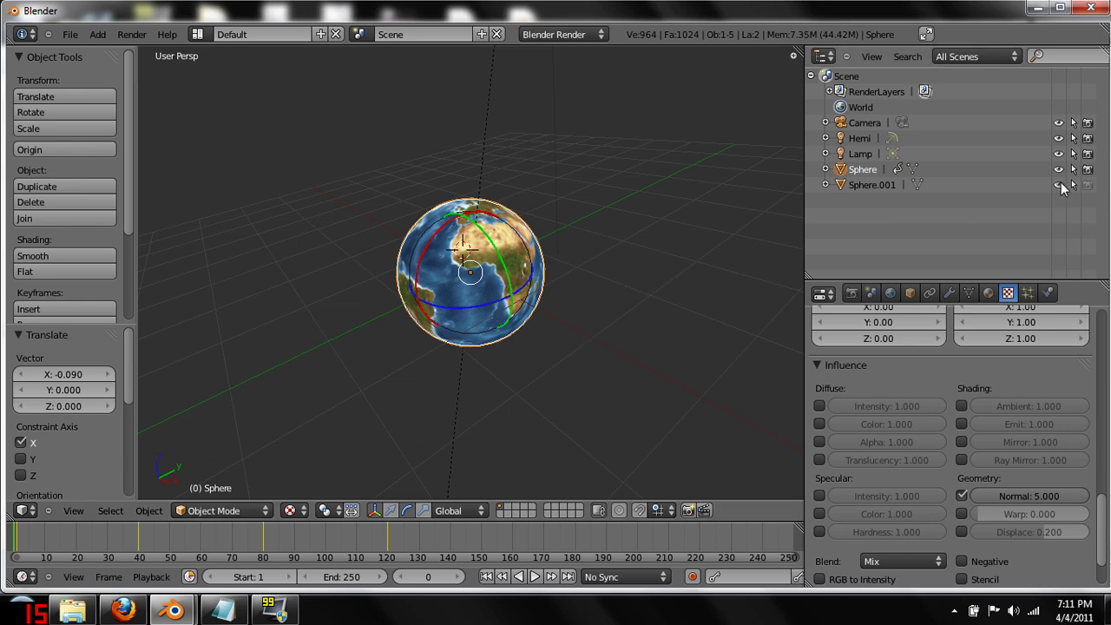
pyautogui.click(1088, 185)
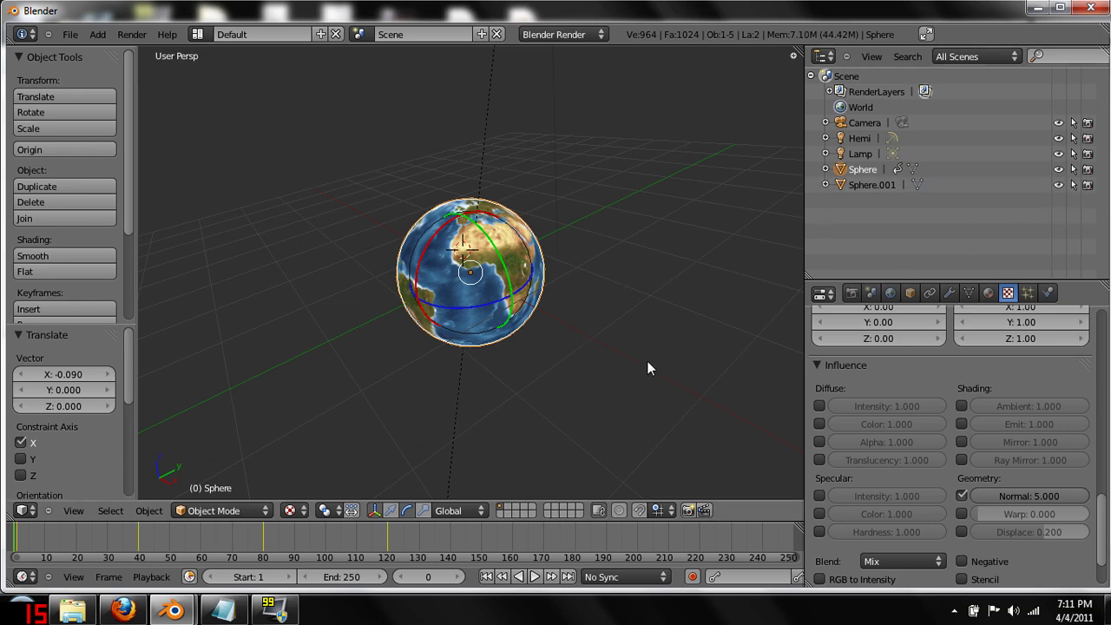
pyautogui.click(863, 185)
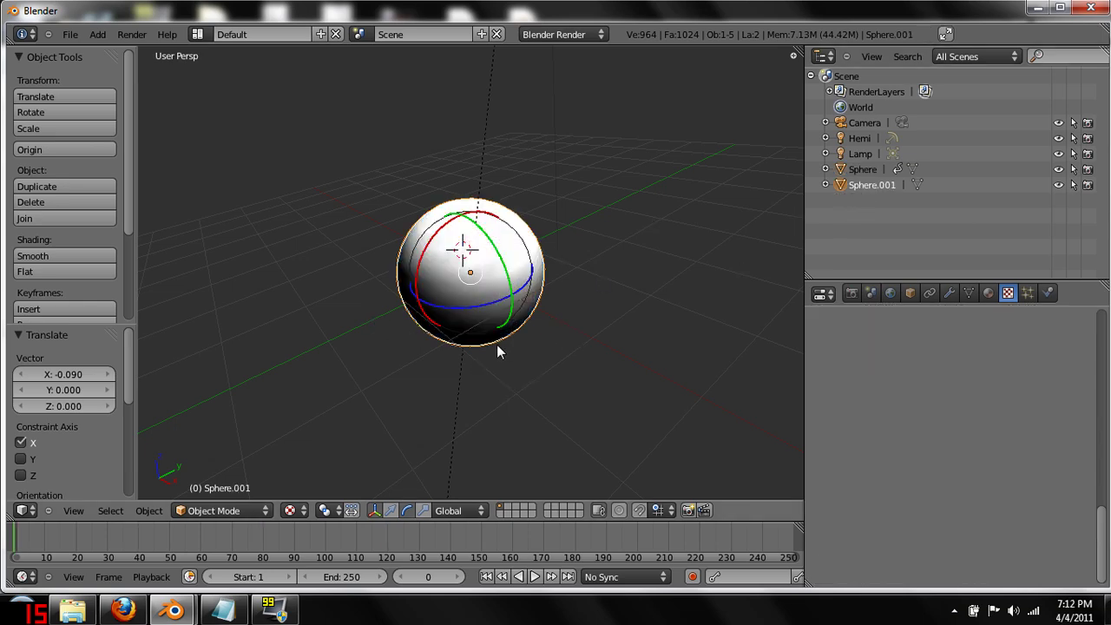
pyautogui.scroll(1, 497, 345)
pyautogui.moveTo(581, 363); pyautogui.dragTo(516, 342, button='middle')
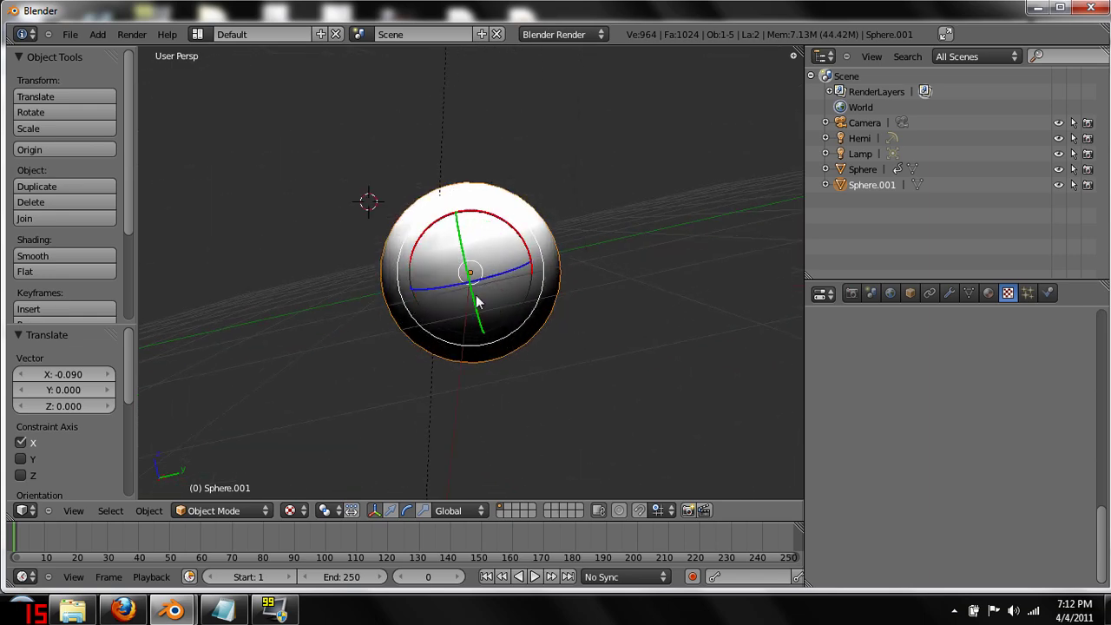
pyautogui.press('s')
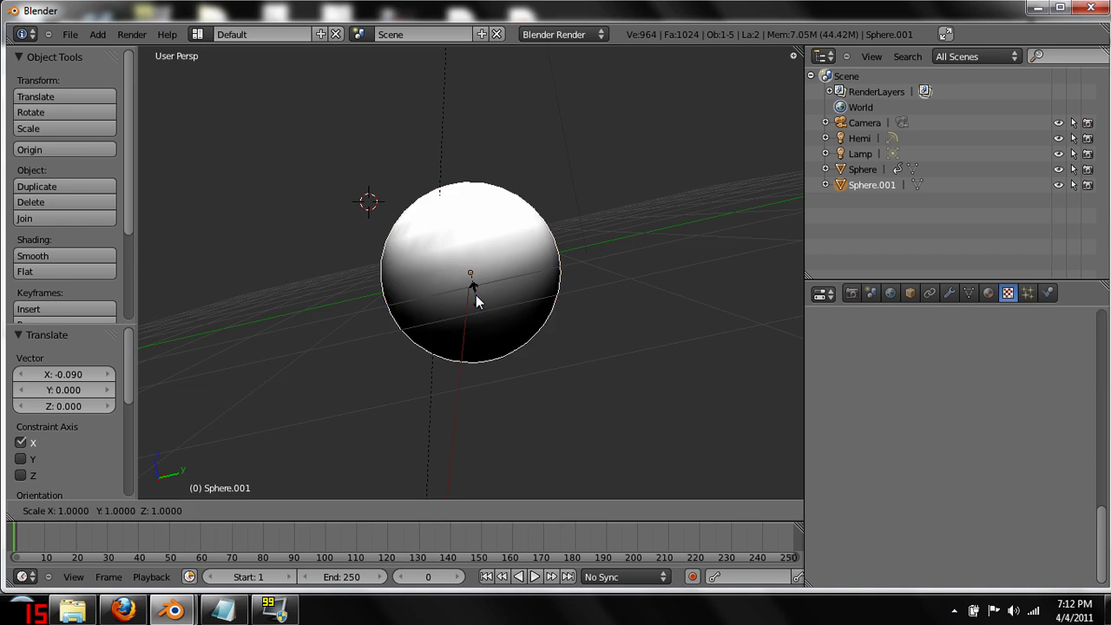
pyautogui.click(481, 304)
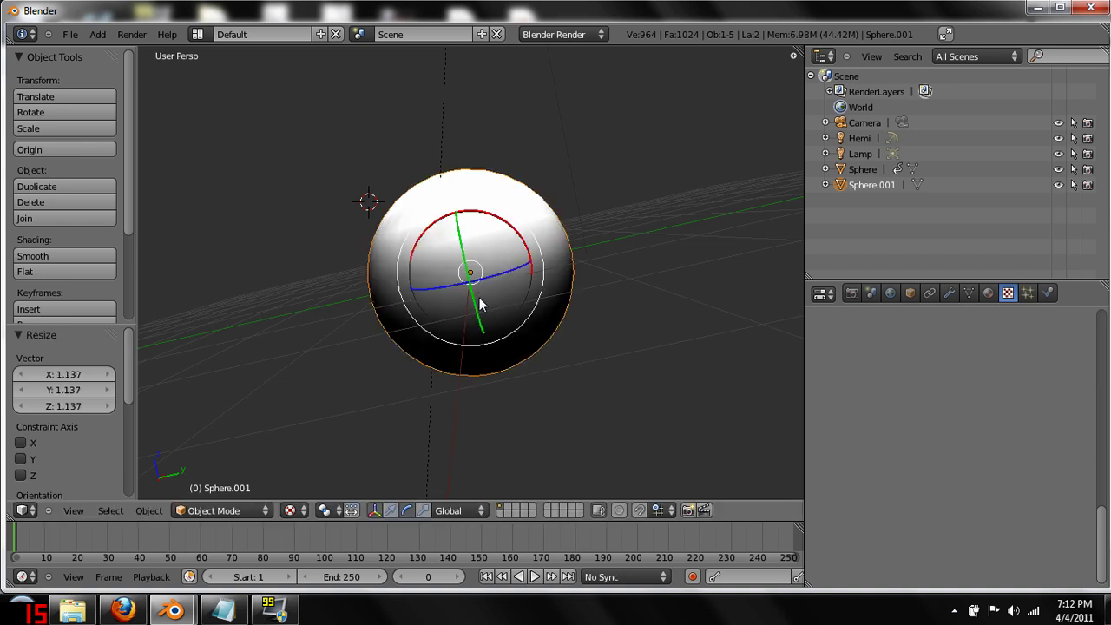
# Switch viewport shading to Wireframe and shrink Sphere.001 to a scale of 0.908
pyautogui.click(292, 511)
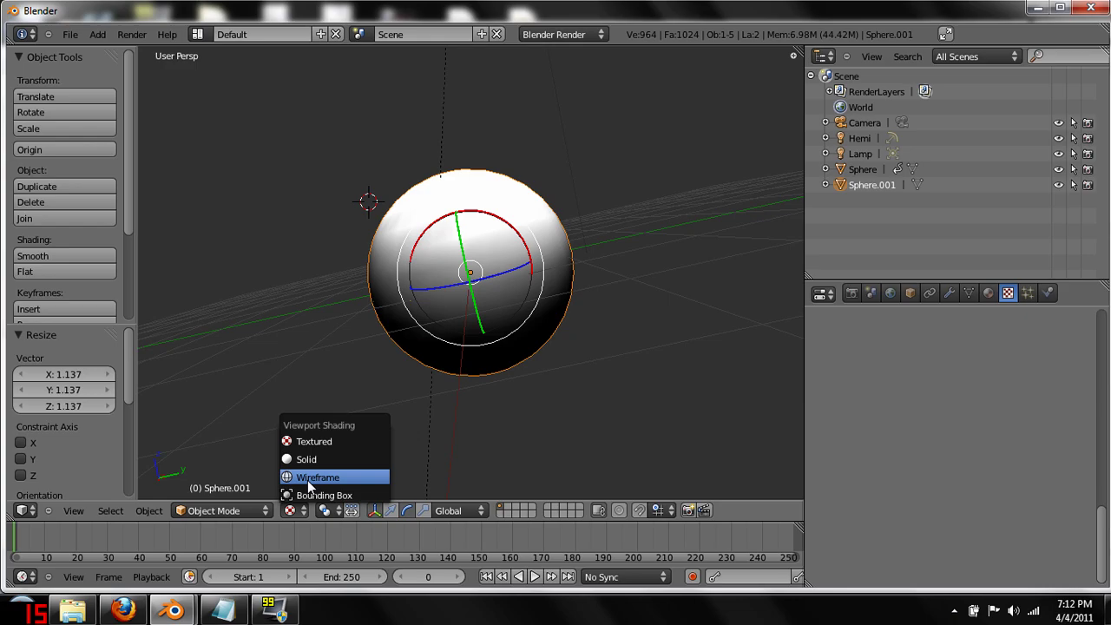
pyautogui.click(309, 480)
pyautogui.scroll(5, 478, 331)
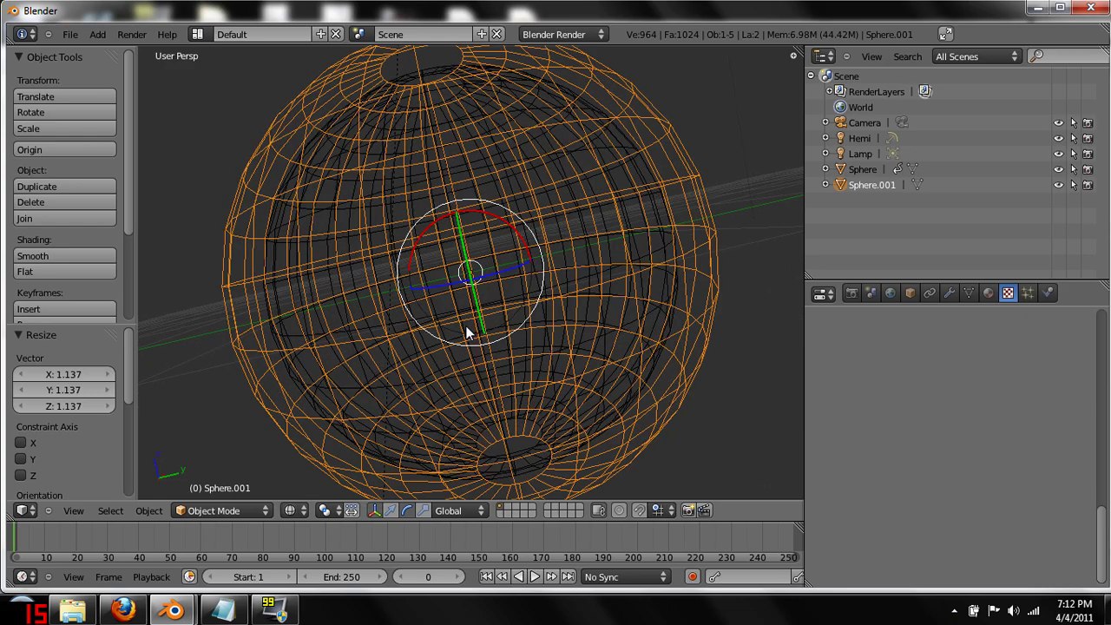
pyautogui.press('s')
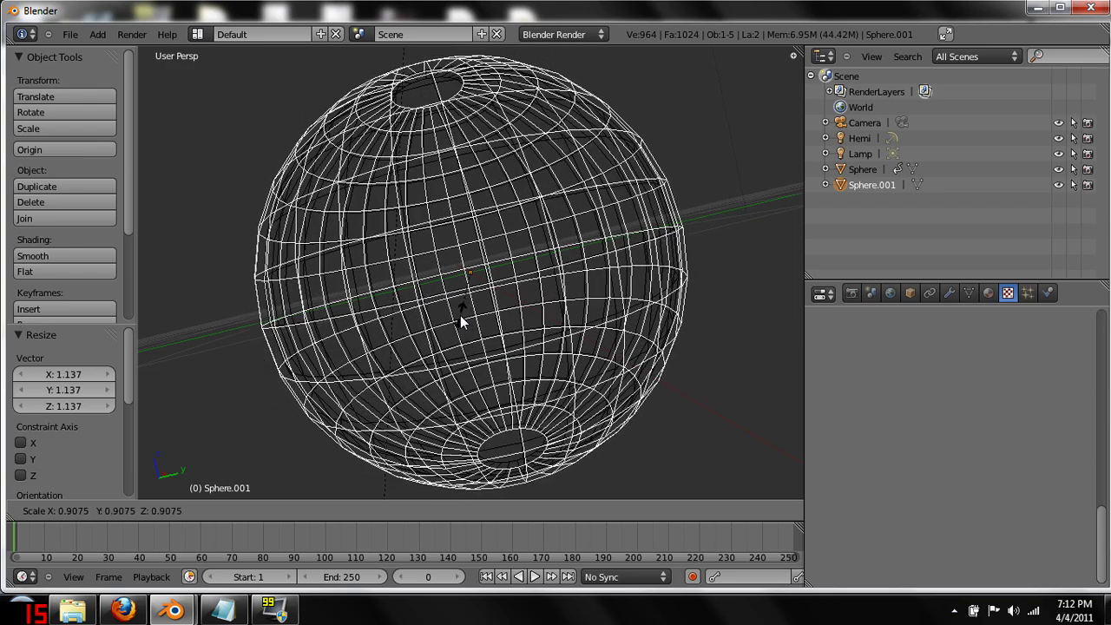
pyautogui.click(460, 315)
pyautogui.moveTo(460, 315); pyautogui.dragTo(448, 399, button='middle')
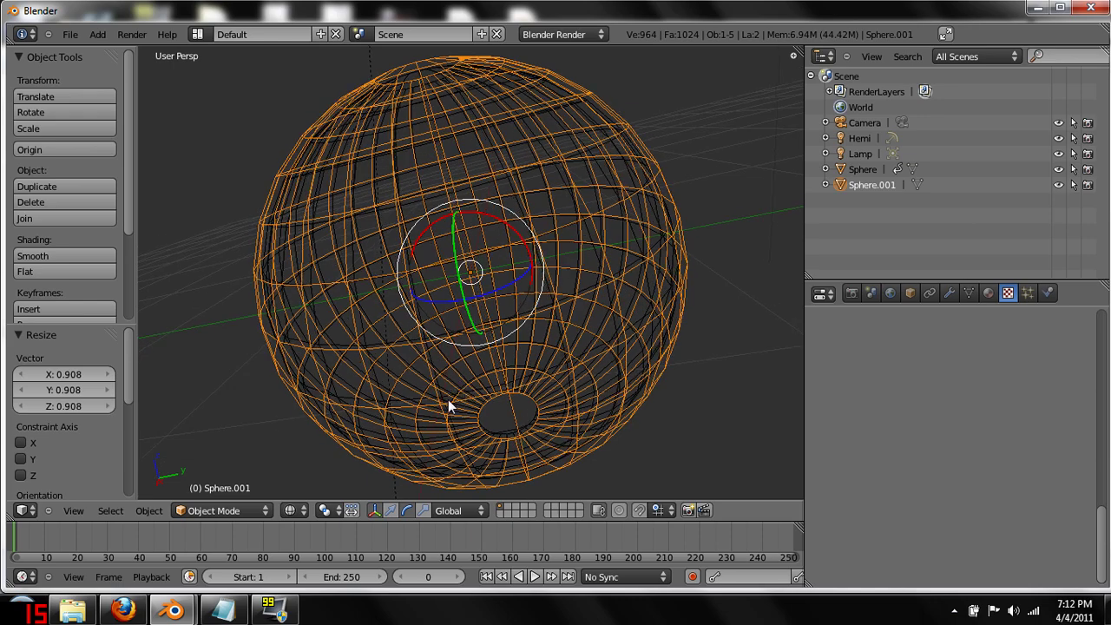
# Add Smoke physics to Sphere.001 and set its smoke type to Domain
pyautogui.click(1047, 295)
pyautogui.scroll(-2, 1051, 420)
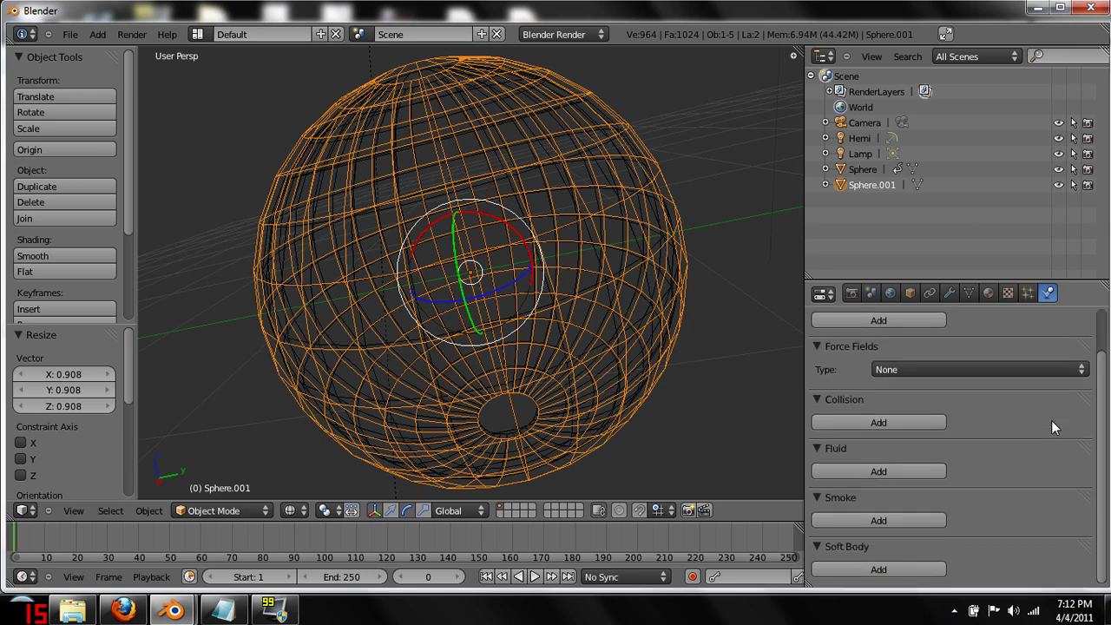
pyautogui.click(882, 522)
pyautogui.scroll(-1, 898, 534)
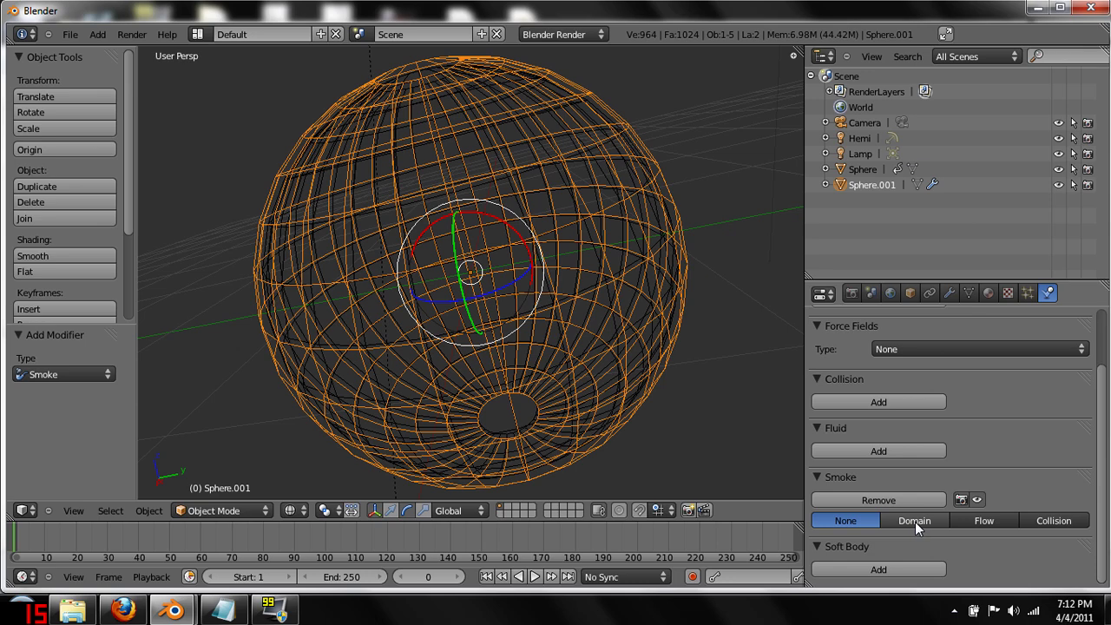
pyautogui.click(915, 521)
pyautogui.scroll(-5, 998, 519)
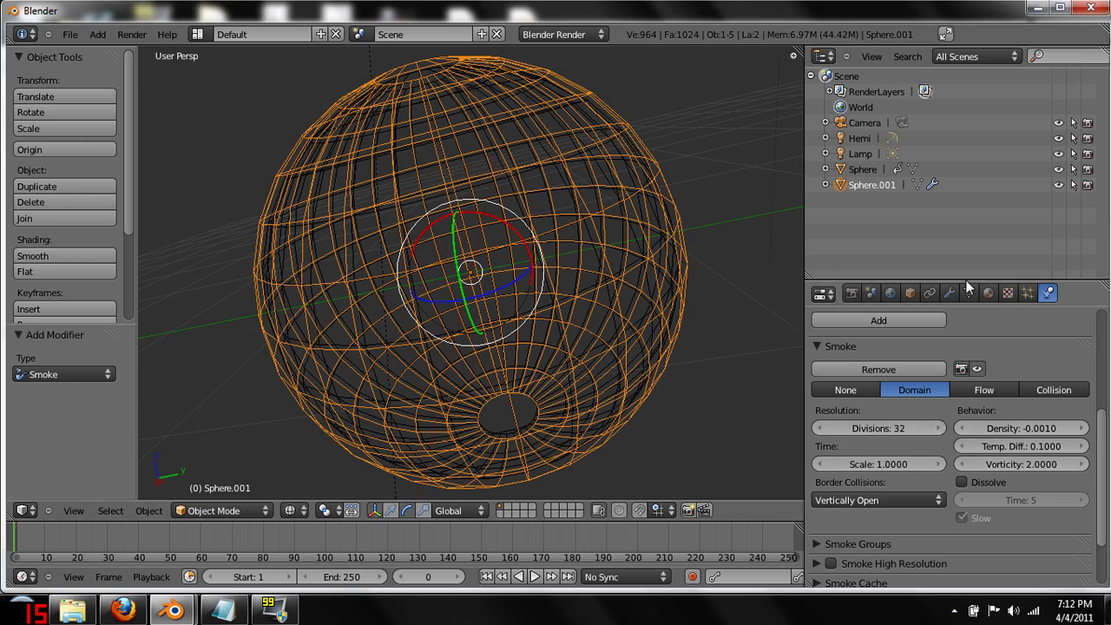
# Select the earth Sphere and add Smoke physics set to Flow
pyautogui.click(860, 171)
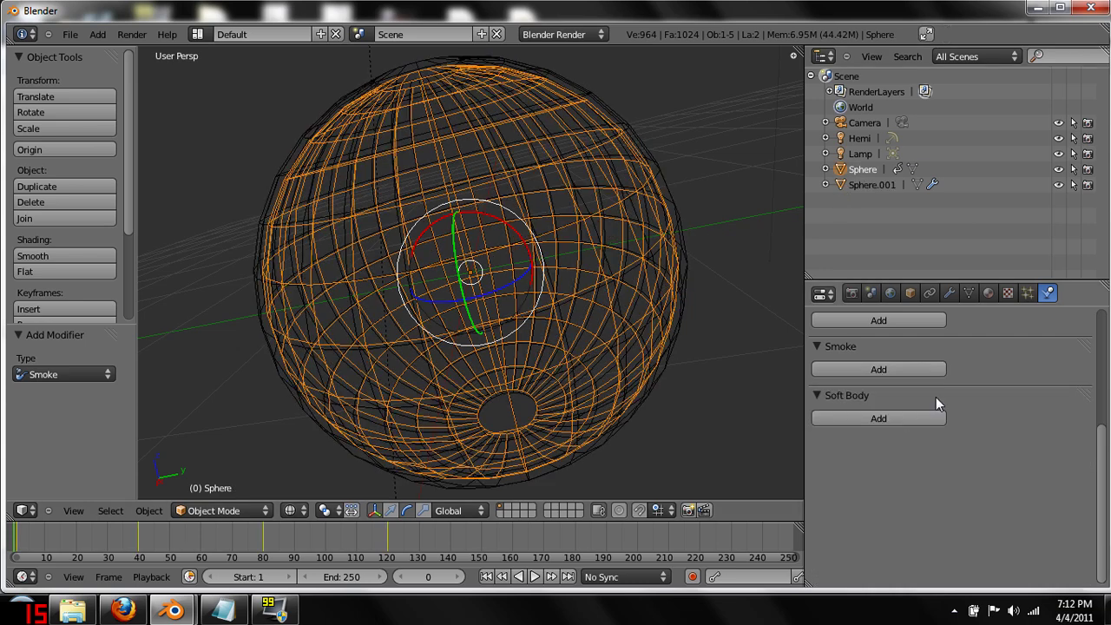
pyautogui.scroll(3, 940, 405)
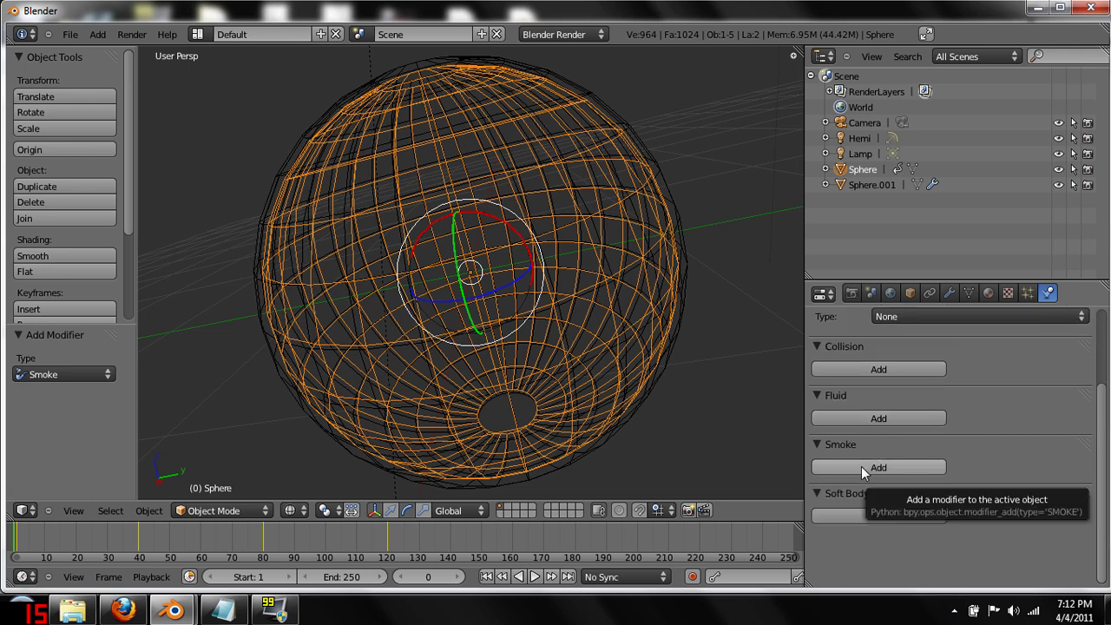
pyautogui.click(859, 466)
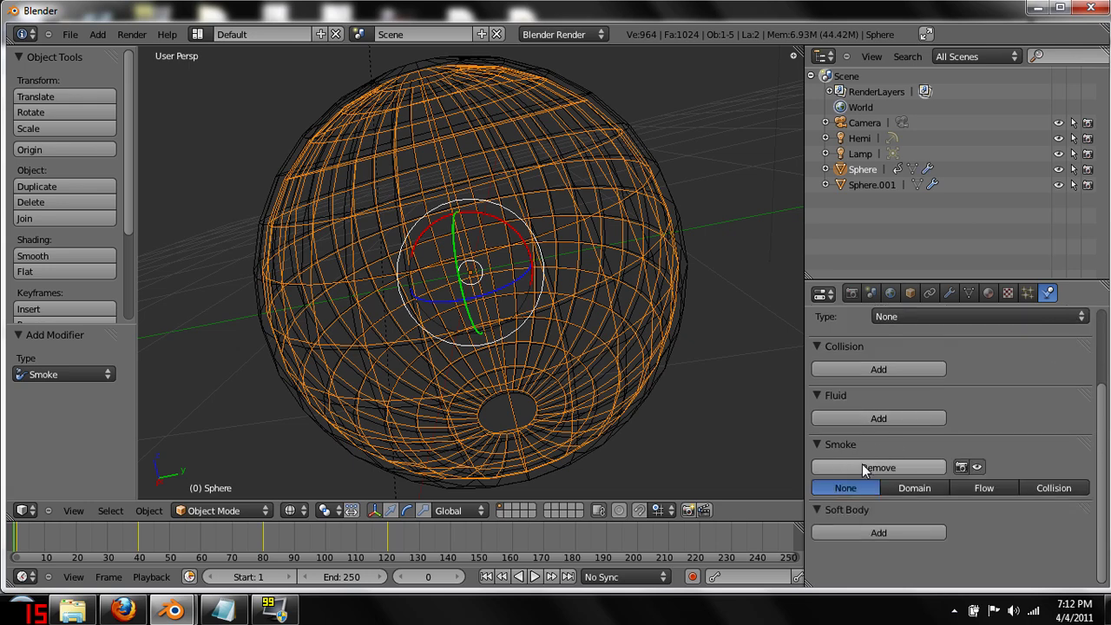
pyautogui.click(984, 487)
pyautogui.scroll(-2, 877, 475)
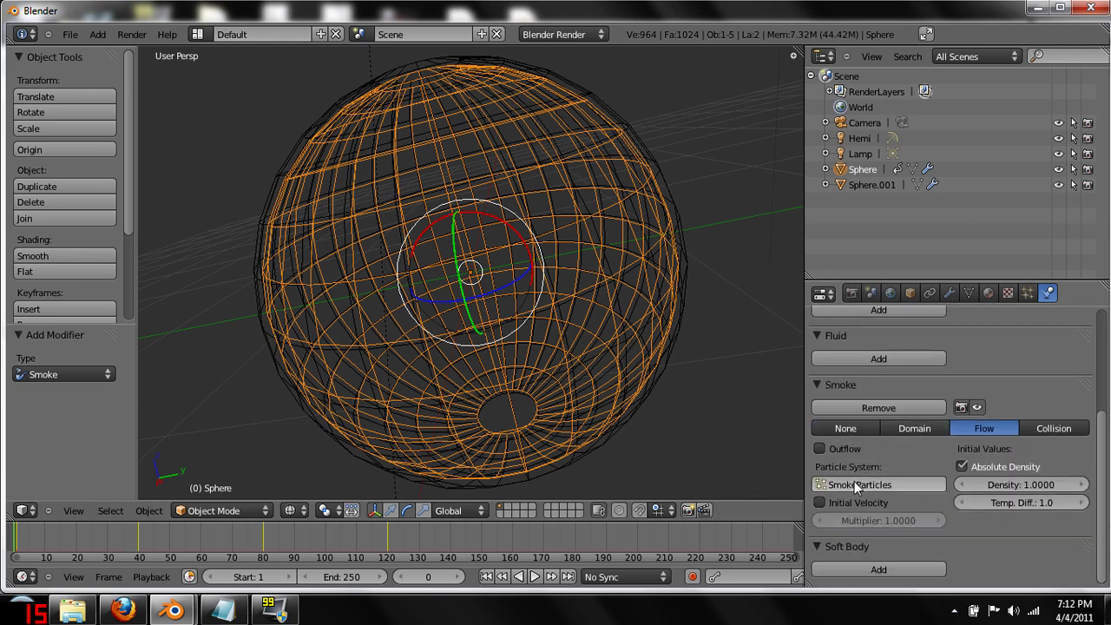
# Set the SmokeParticles system to 2136 particles, lifetime 2.4, and end frame 161.5
pyautogui.click(1027, 292)
pyautogui.scroll(-1, 1016, 331)
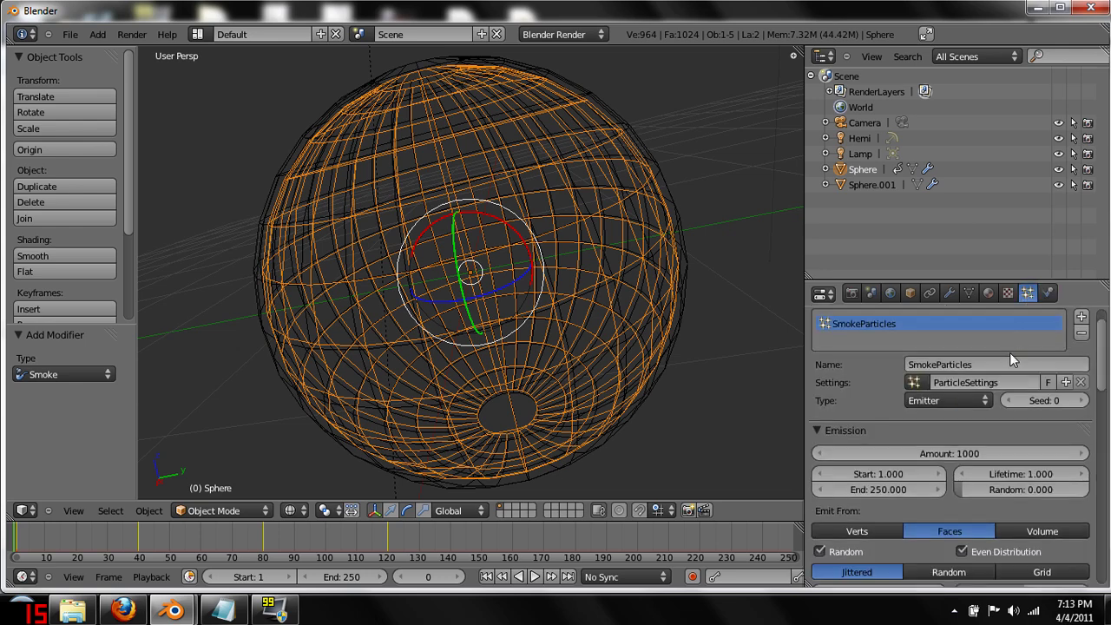
pyautogui.scroll(-2, 952, 429)
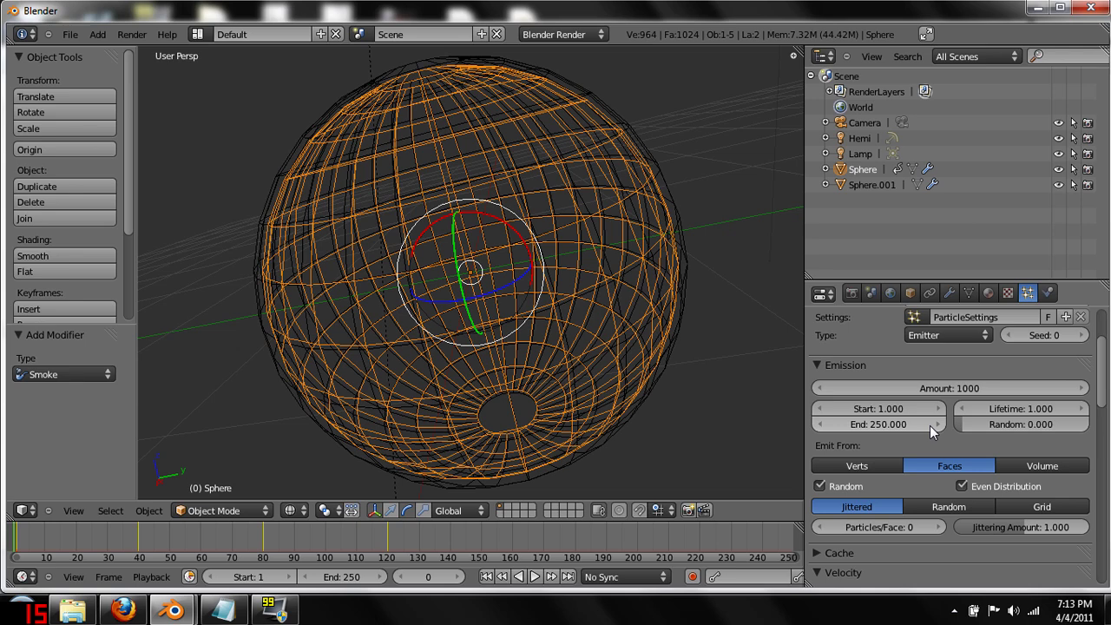
pyautogui.moveTo(844, 385); pyautogui.dragTo(957, 392)
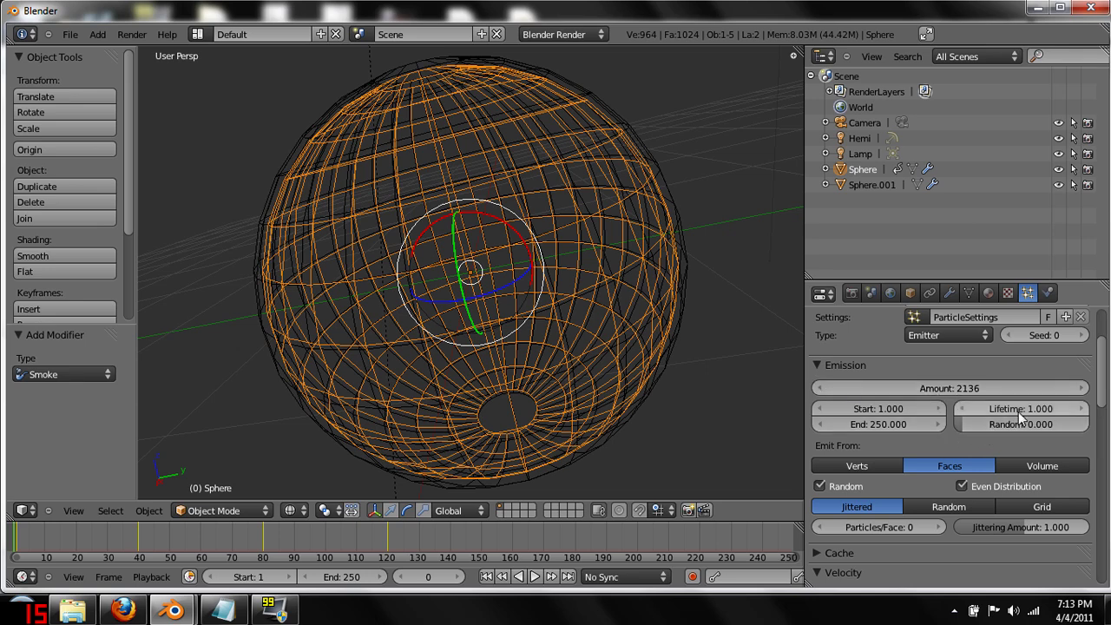
pyautogui.moveTo(1083, 408); pyautogui.dragTo(1096, 408)
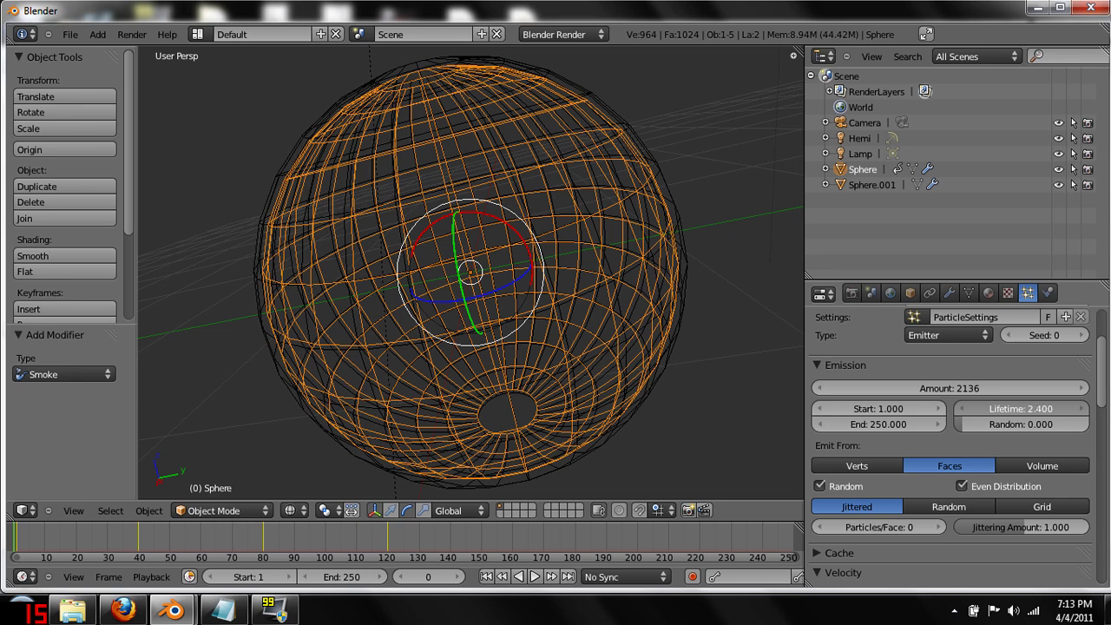
pyautogui.moveTo(1096, 408); pyautogui.dragTo(1096, 408)
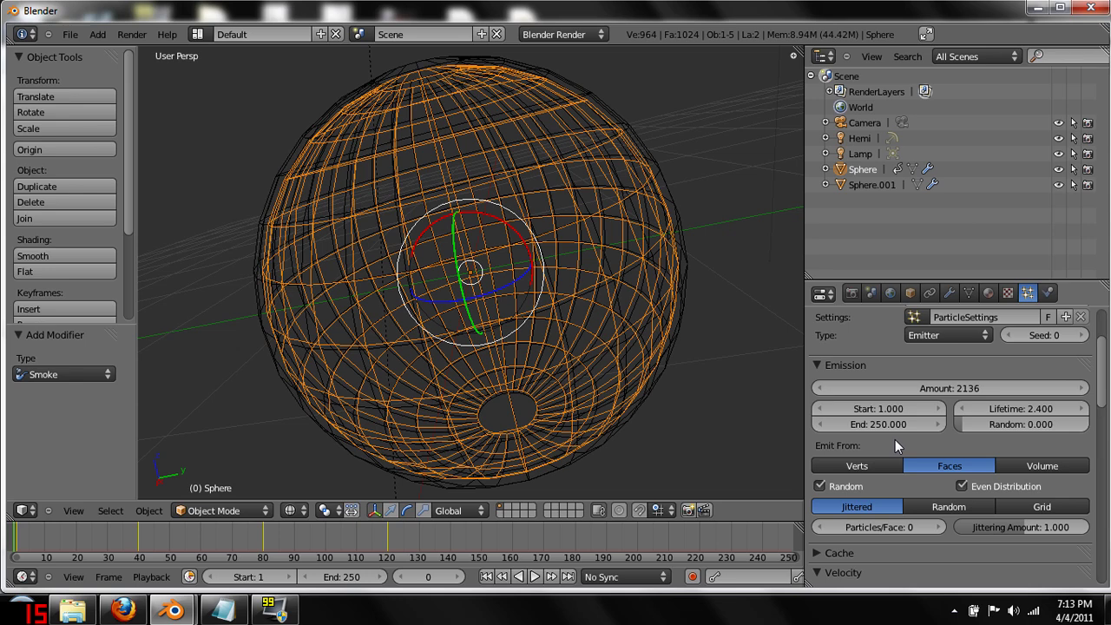
pyautogui.moveTo(931, 422)
pyautogui.mouseDown()
pyautogui.moveTo(896, 422)
pyautogui.moveTo(918, 423)
pyautogui.mouseUp()
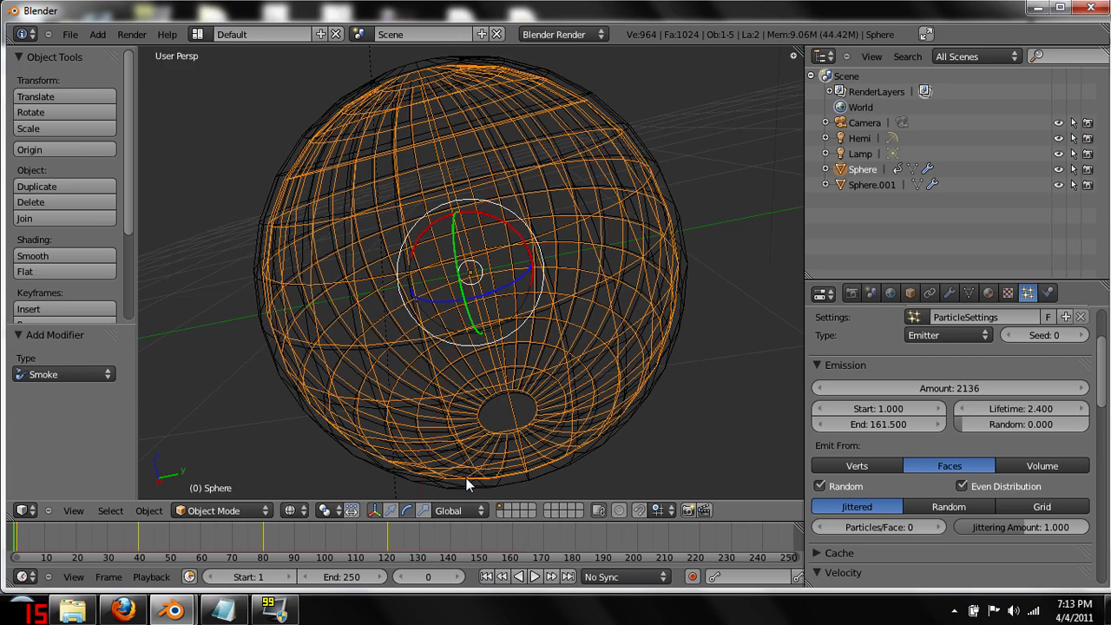
# Play the smoke animation in Textured viewport shading, then stop and rewind to frame 0
pyautogui.click(535, 577)
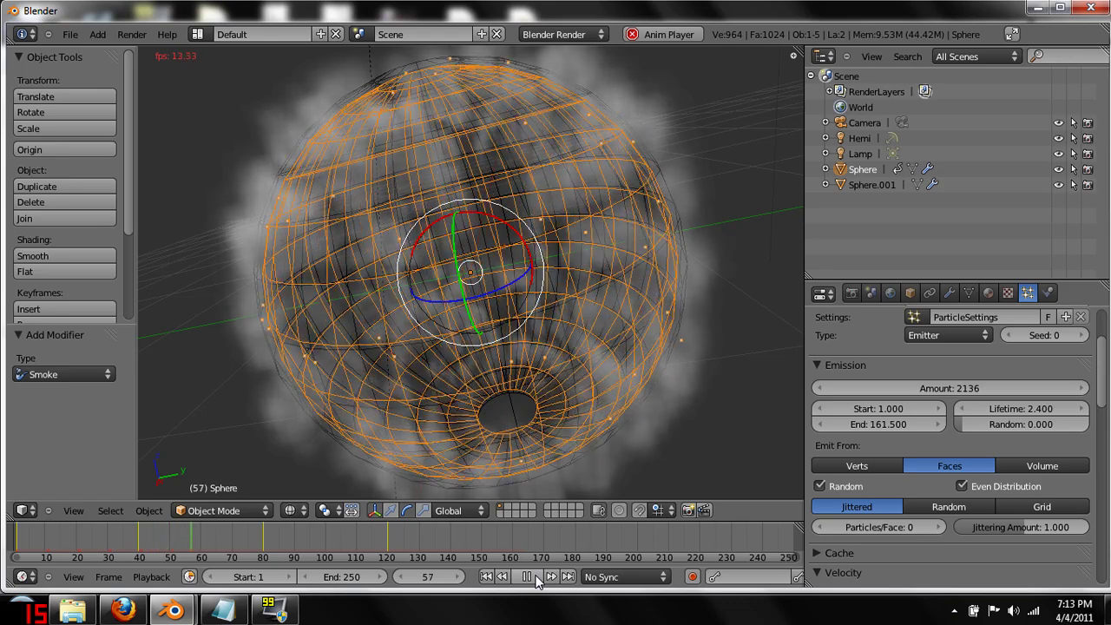
pyautogui.click(290, 510)
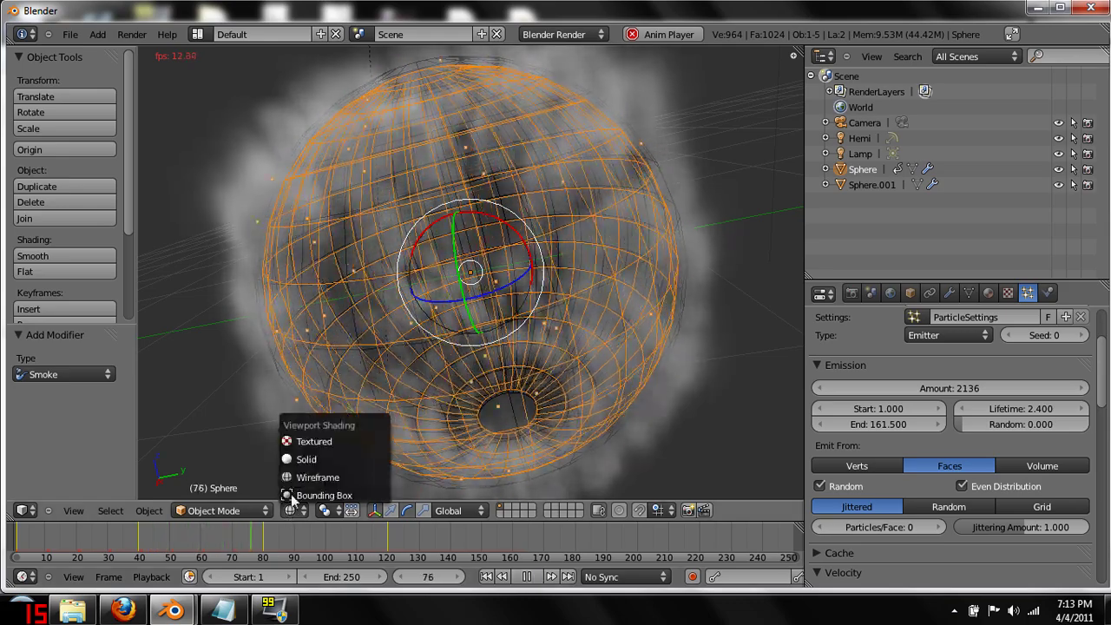
pyautogui.click(295, 442)
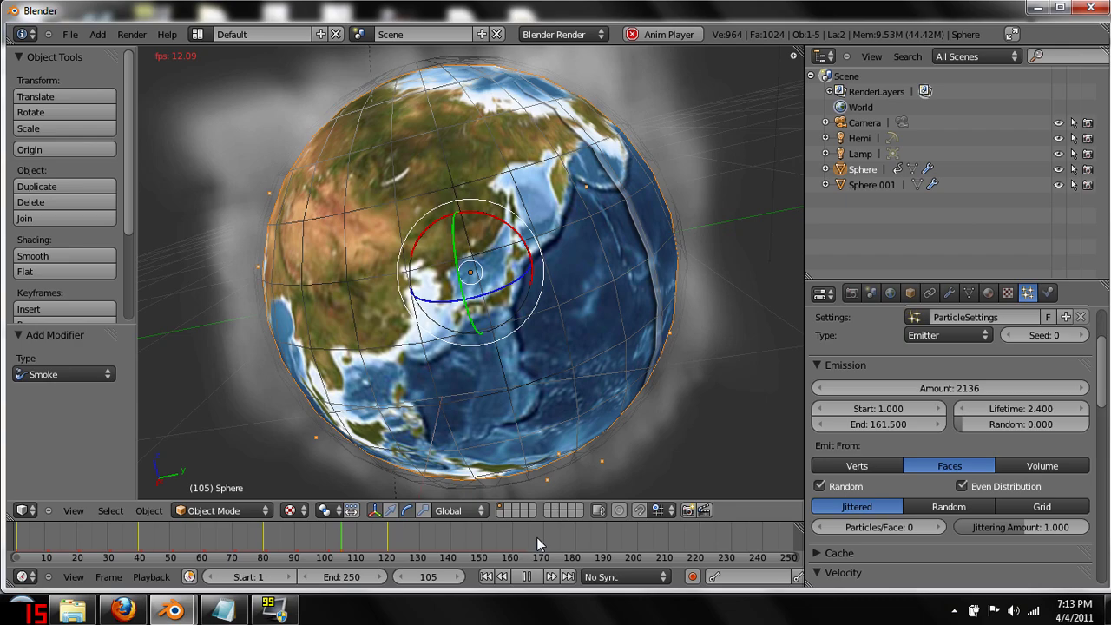
pyautogui.click(526, 576)
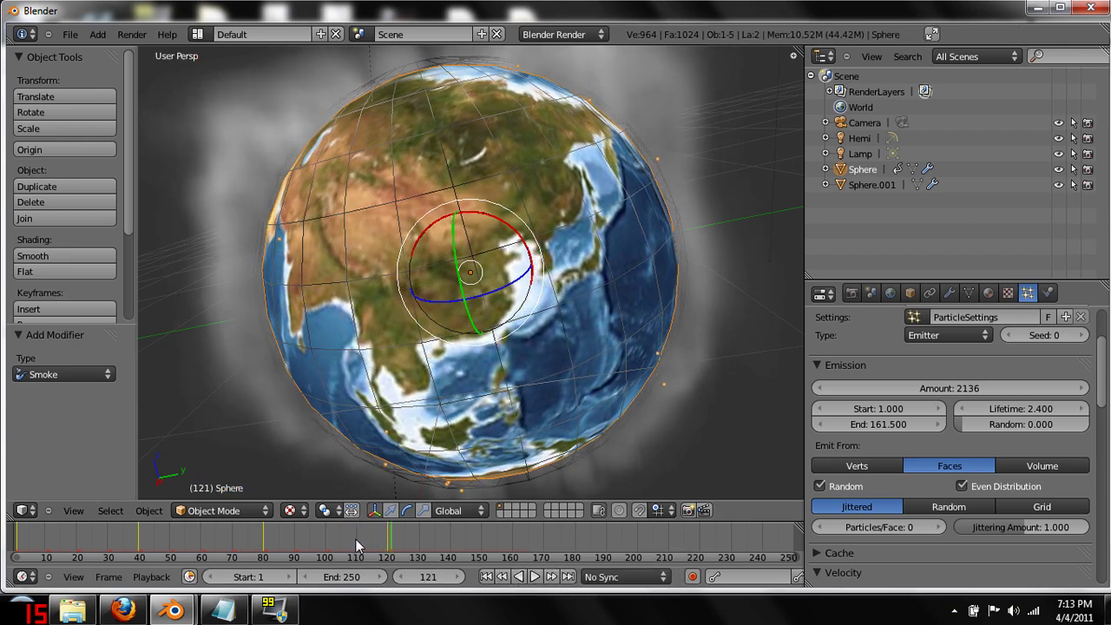
pyautogui.moveTo(382, 534); pyautogui.dragTo(15, 552)
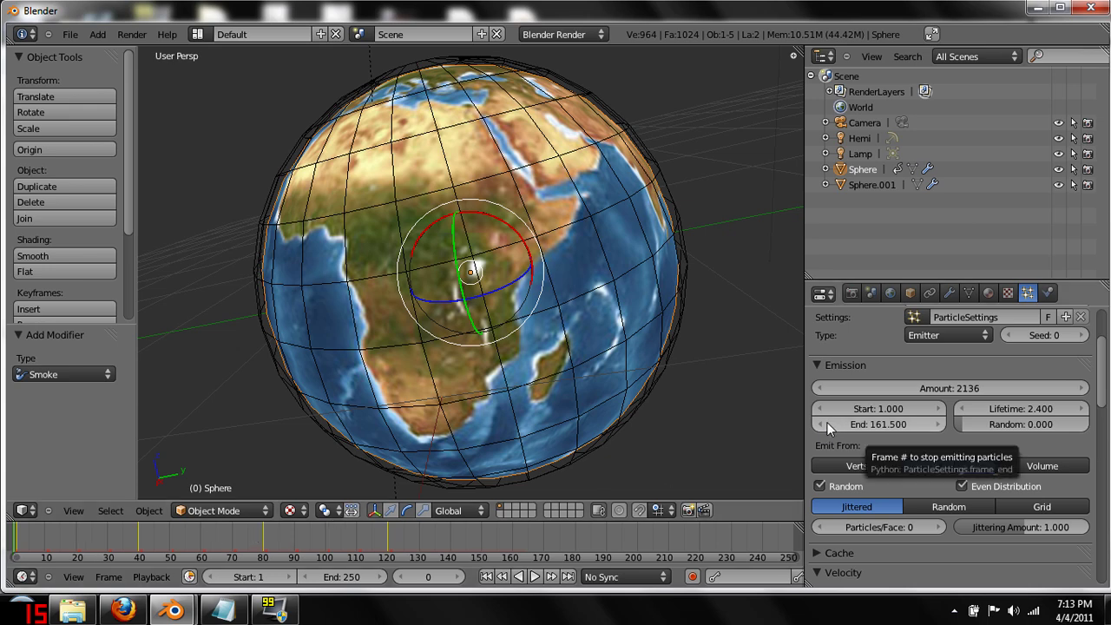
# Select Sphere.001 and give it a new material of type Volume
pyautogui.click(875, 186)
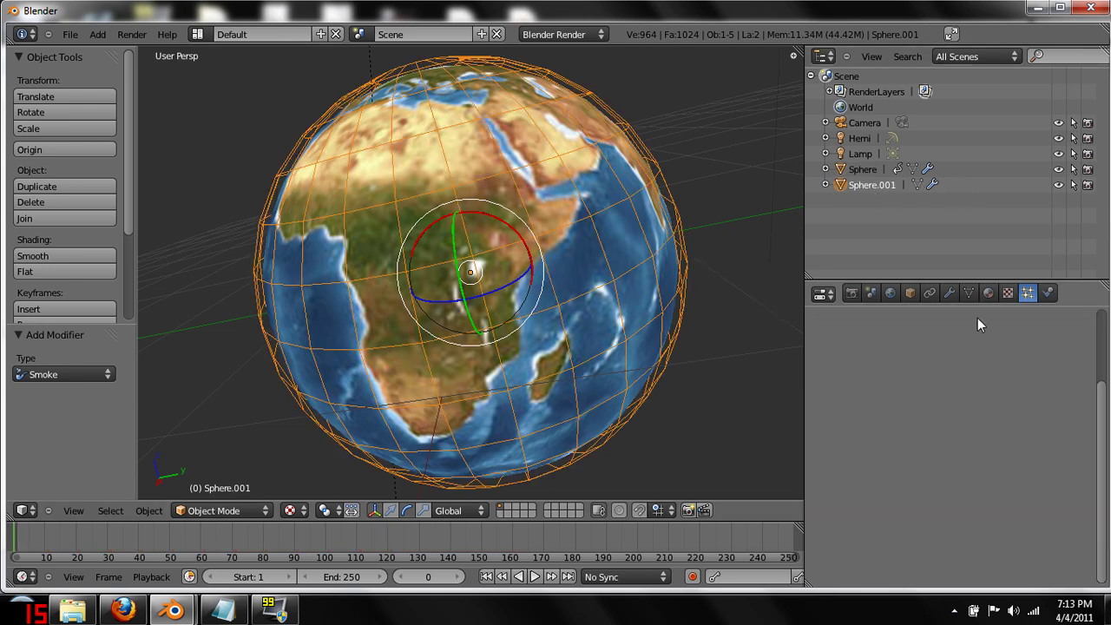
pyautogui.click(988, 294)
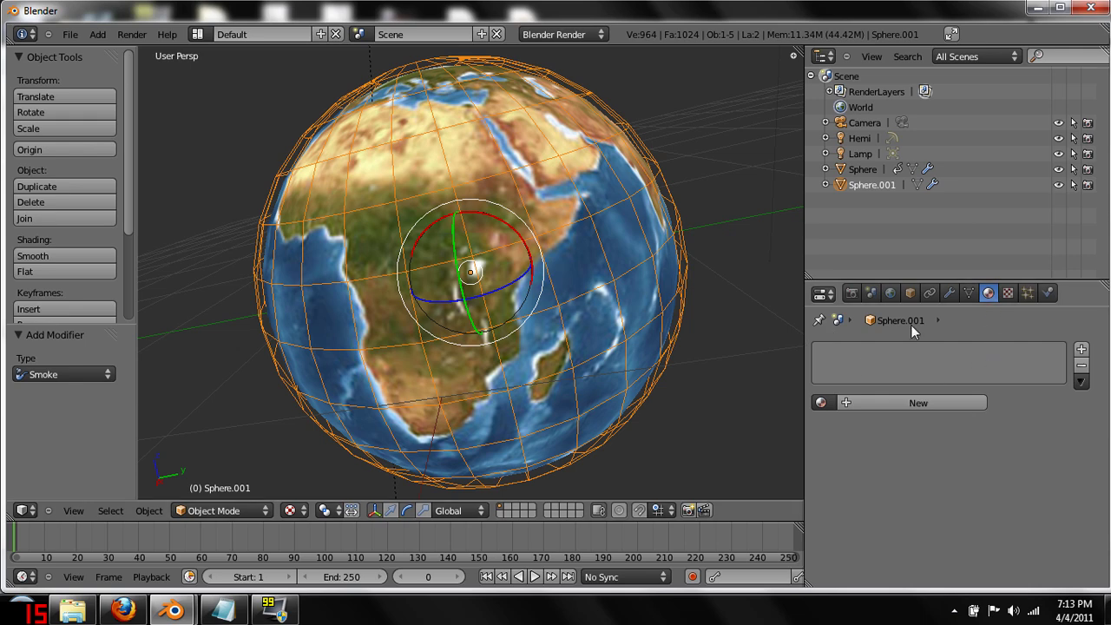
pyautogui.click(845, 404)
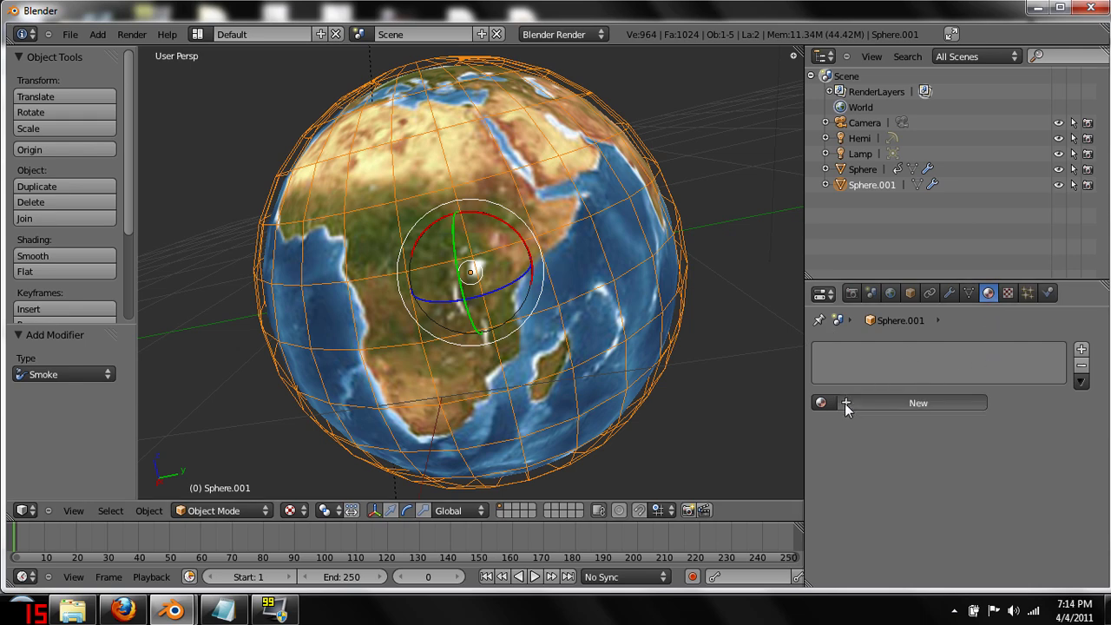
pyautogui.scroll(-1, 945, 485)
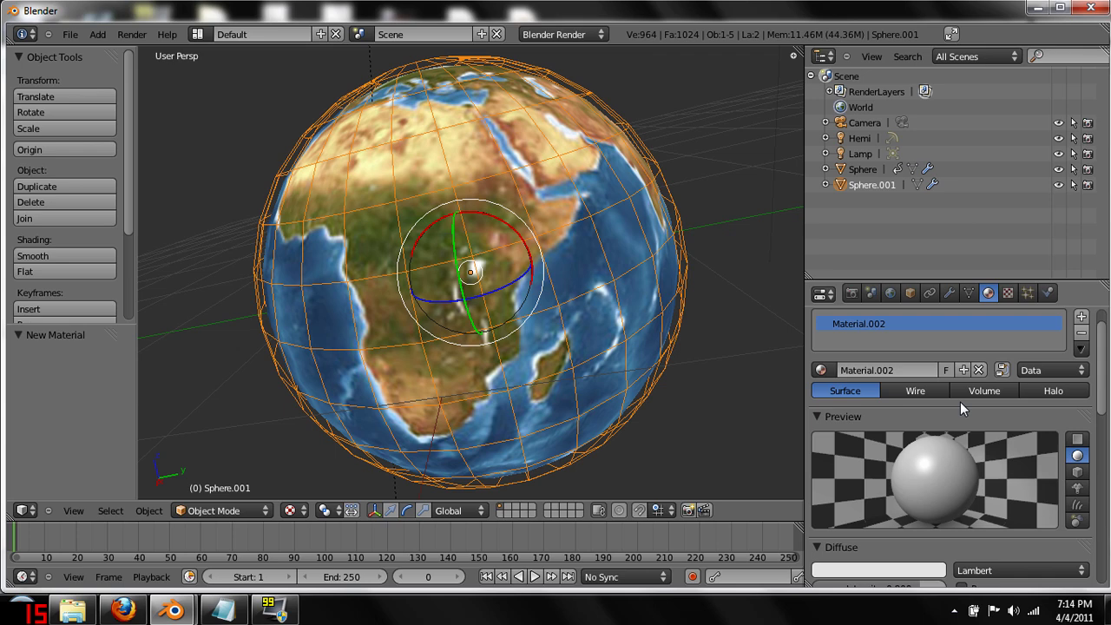
pyautogui.click(993, 390)
pyautogui.scroll(-4, 937, 448)
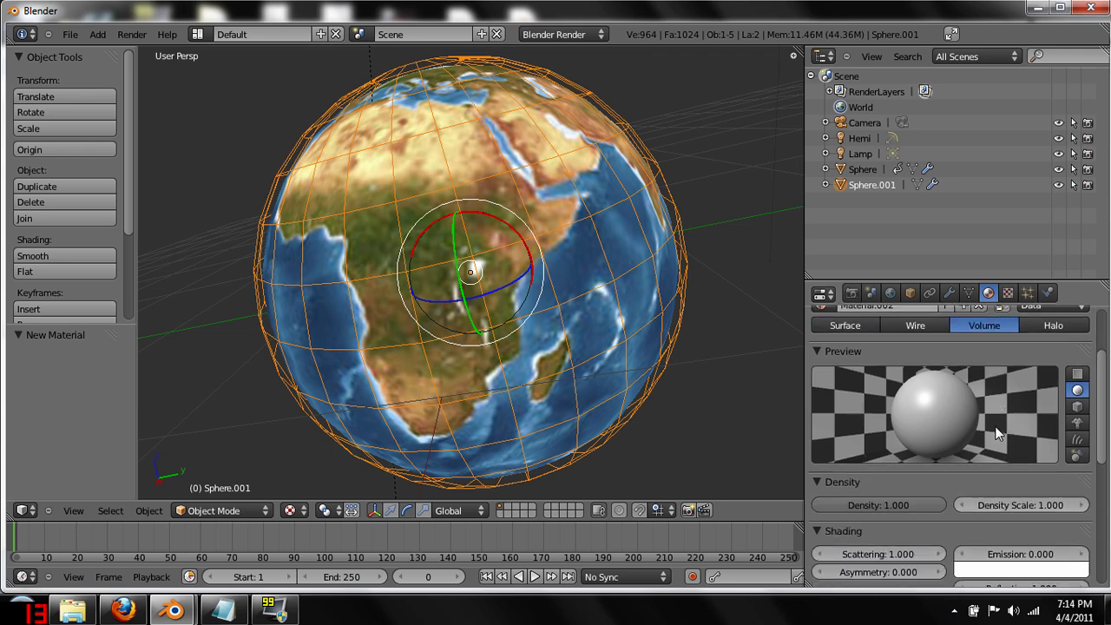
# Set the volume's Density to 0, Density Scale to 3 and Scattering to 3
pyautogui.moveTo(926, 441); pyautogui.dragTo(749, 447)
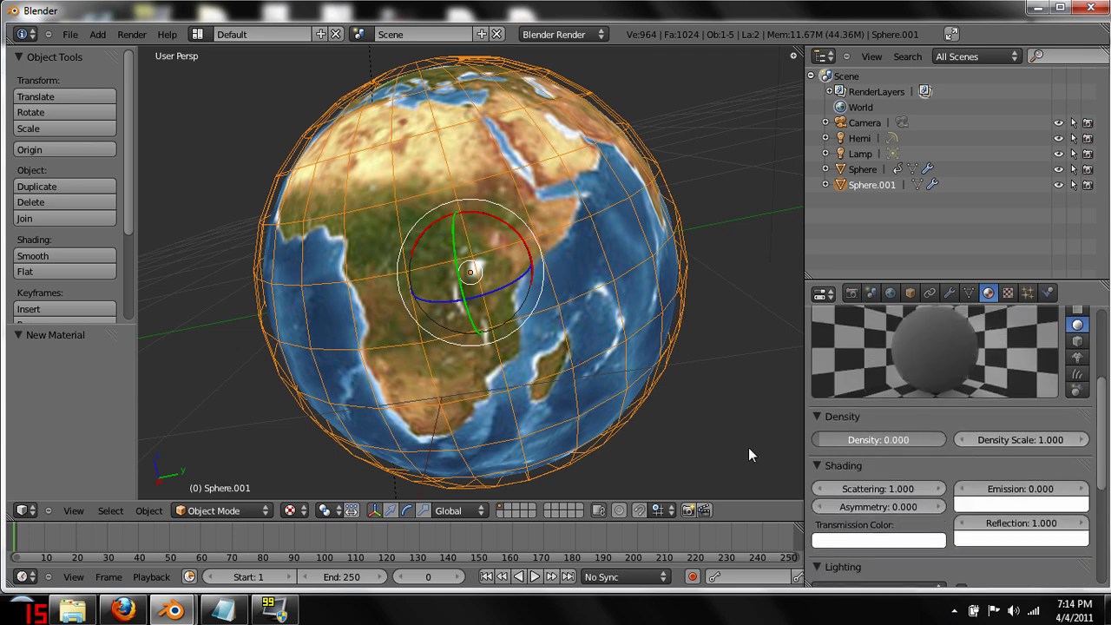
pyautogui.click(1005, 441)
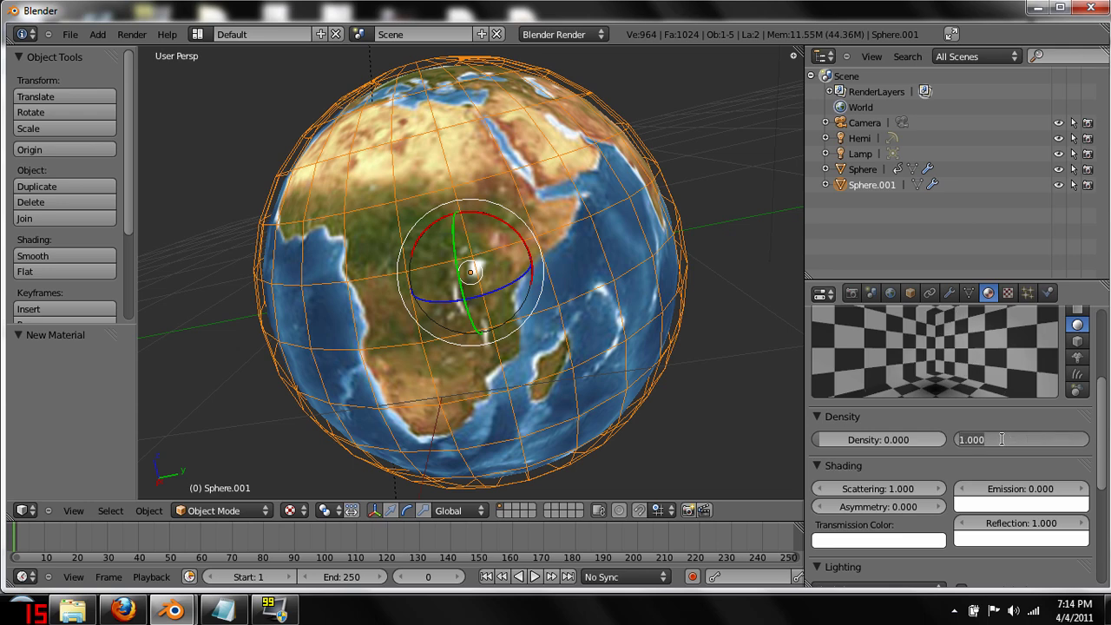
pyautogui.write('3')
pyautogui.press('Return')
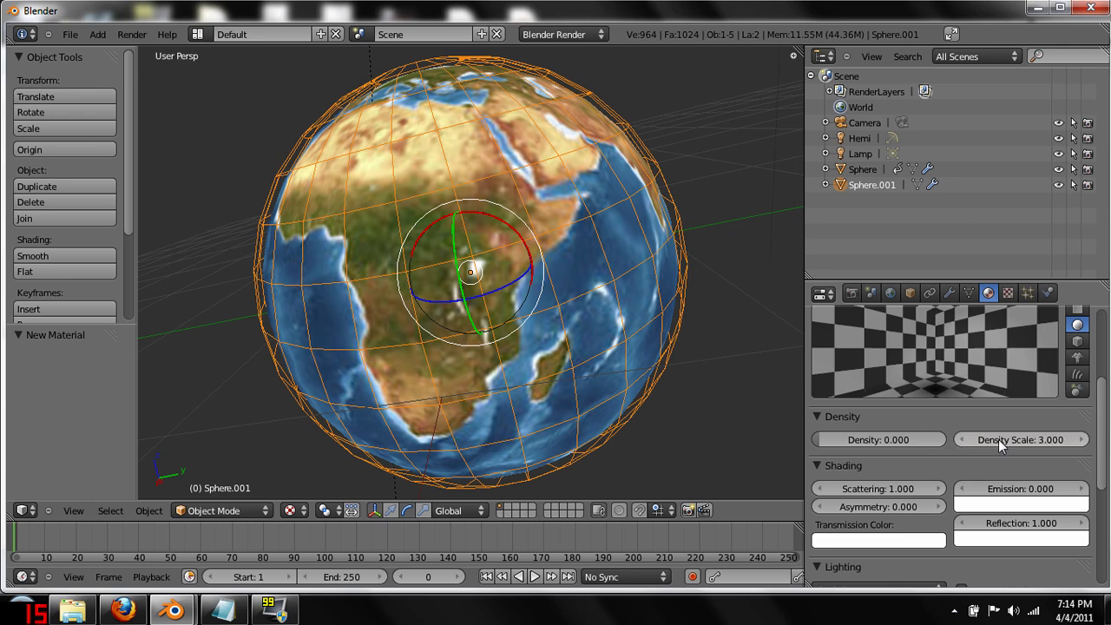
pyautogui.moveTo(919, 488); pyautogui.dragTo(906, 491)
pyautogui.click(906, 489)
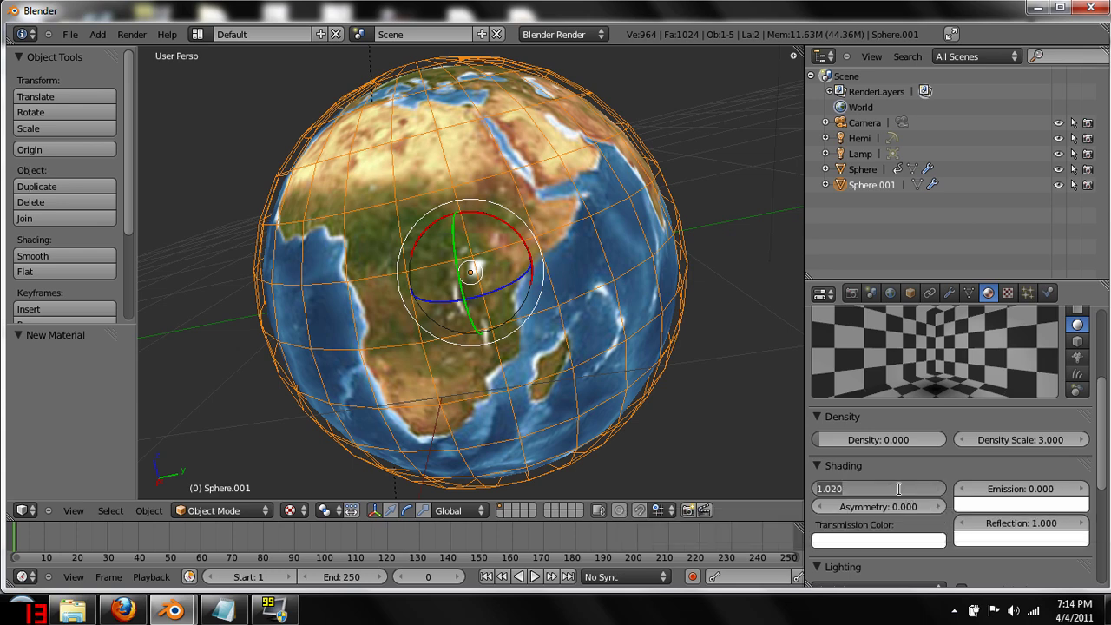
pyautogui.write('3.')
pyautogui.press('Return')
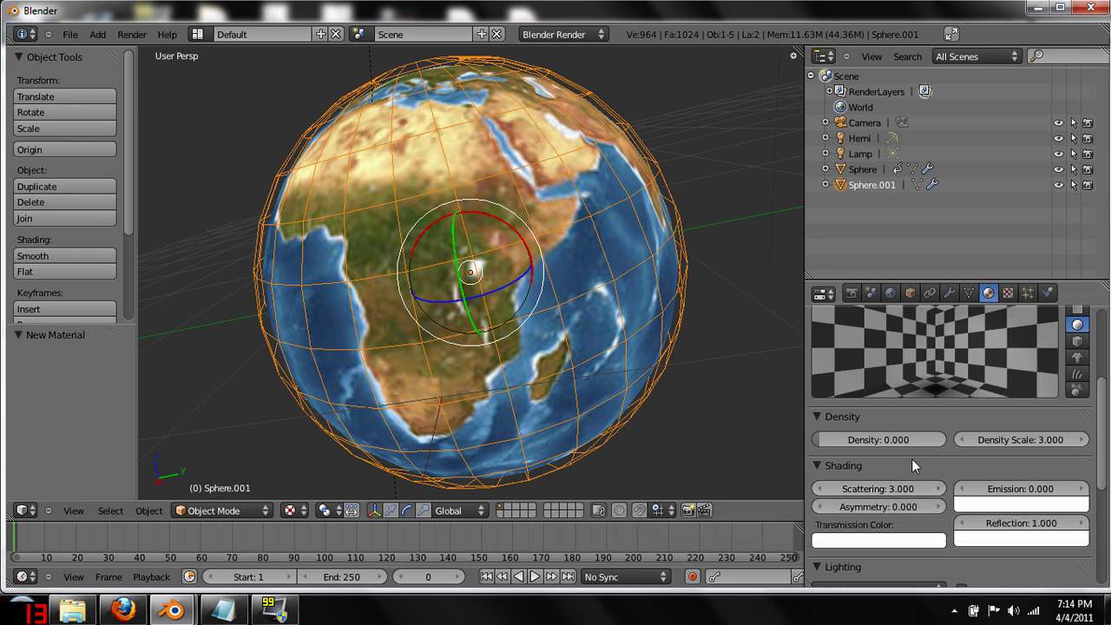
# Set the volume material's Lighting mode to Shadeless
pyautogui.scroll(-5, 928, 496)
pyautogui.scroll(-1, 928, 497)
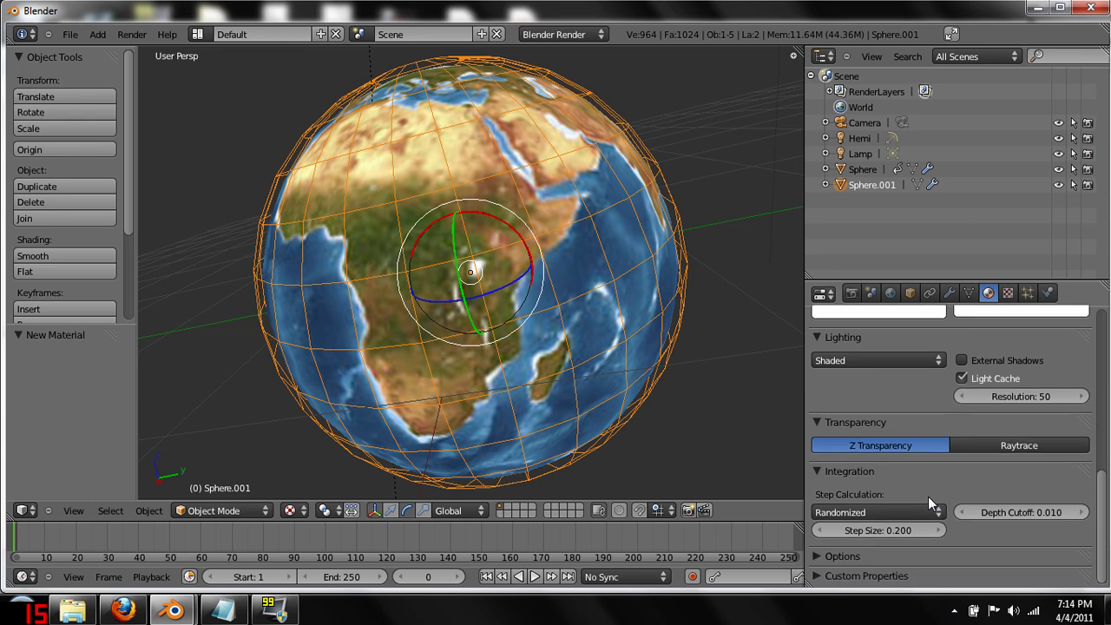
pyautogui.scroll(2, 928, 496)
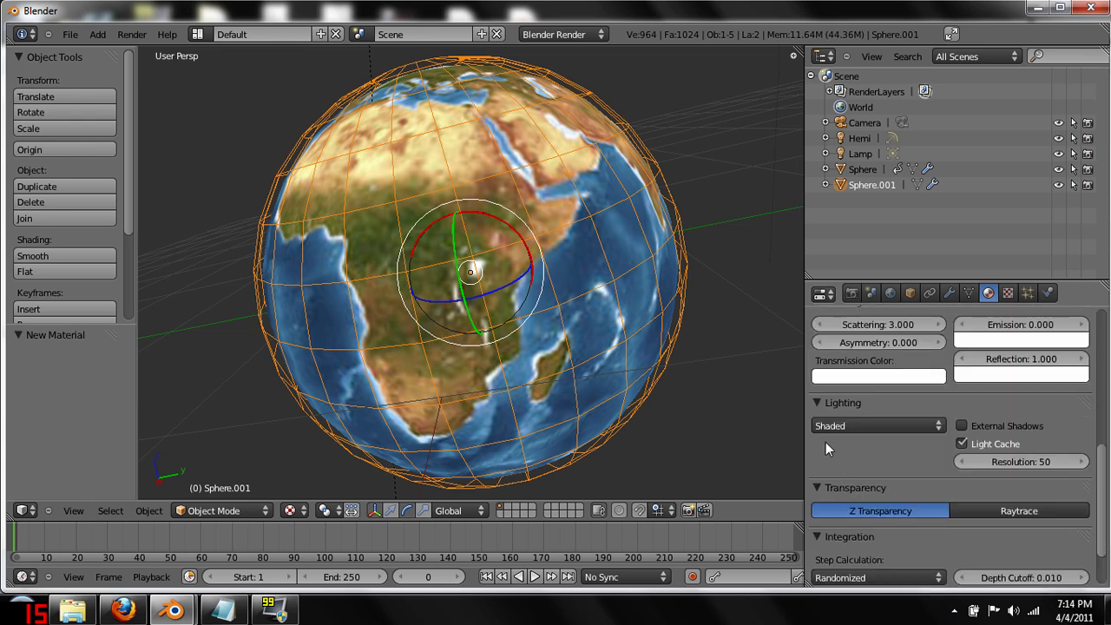
pyautogui.click(927, 426)
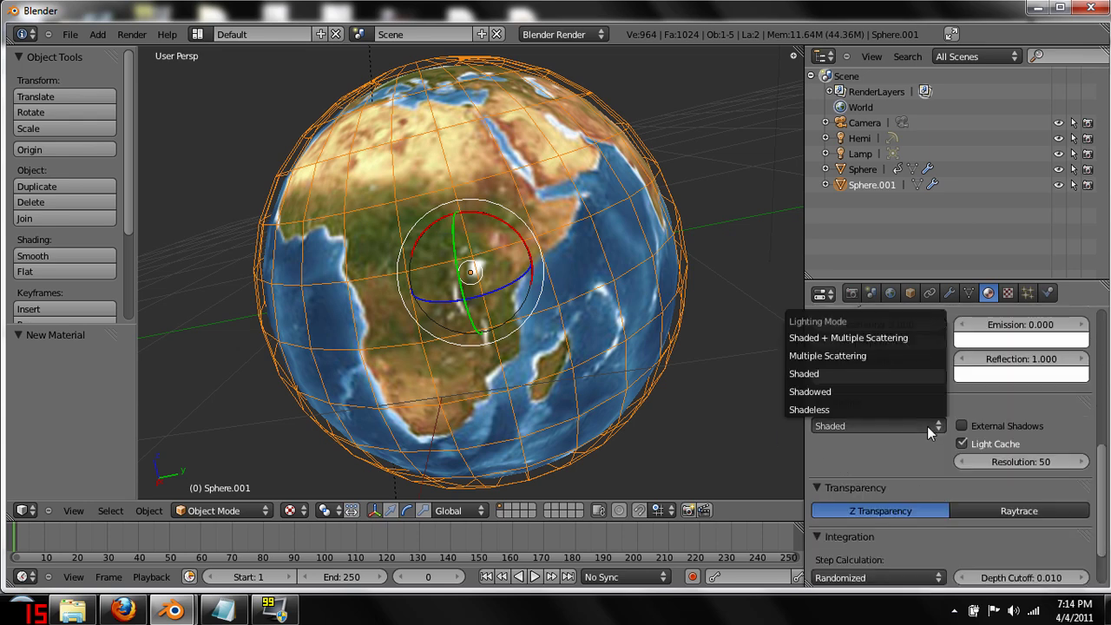
pyautogui.click(830, 412)
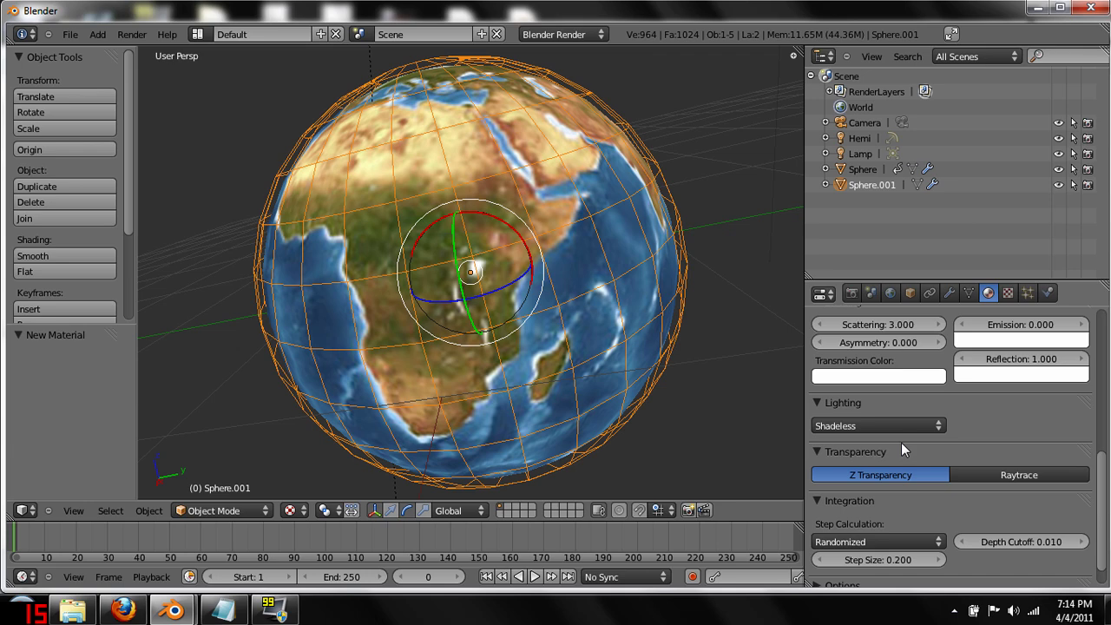
# Add a new texture to the material and set its type to Voxel Data
pyautogui.click(1008, 293)
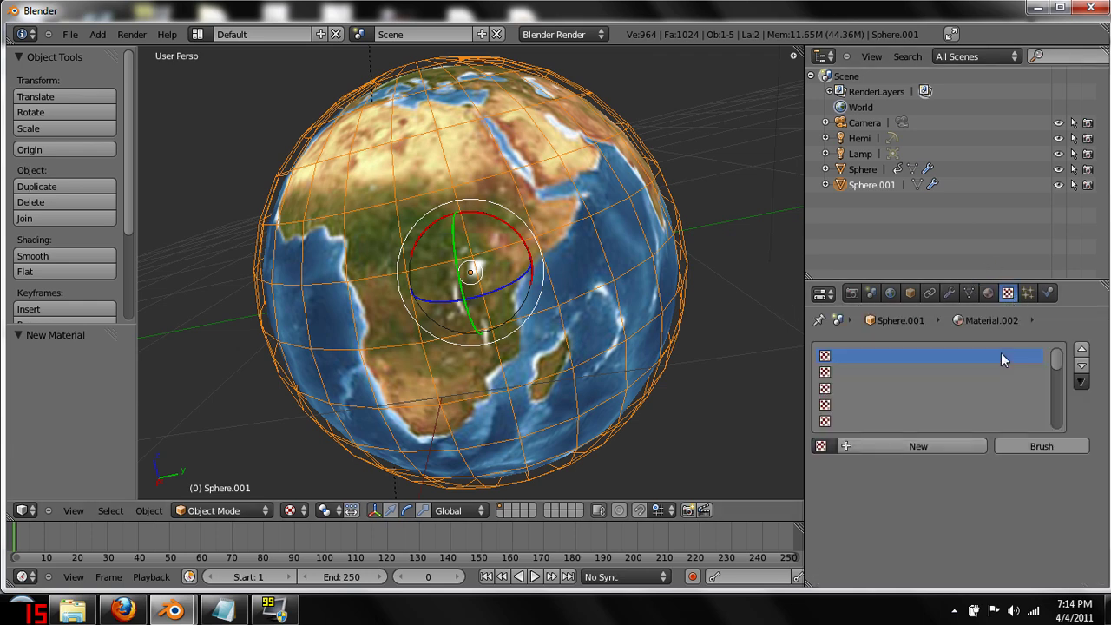
pyautogui.click(845, 448)
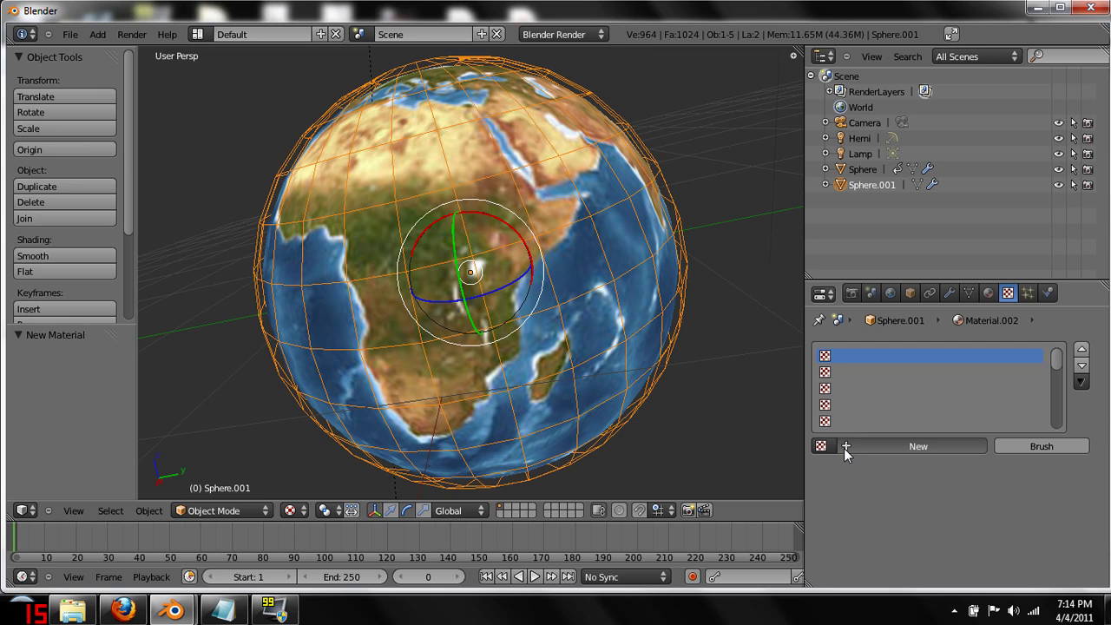
pyautogui.scroll(-3, 883, 458)
pyautogui.click(918, 370)
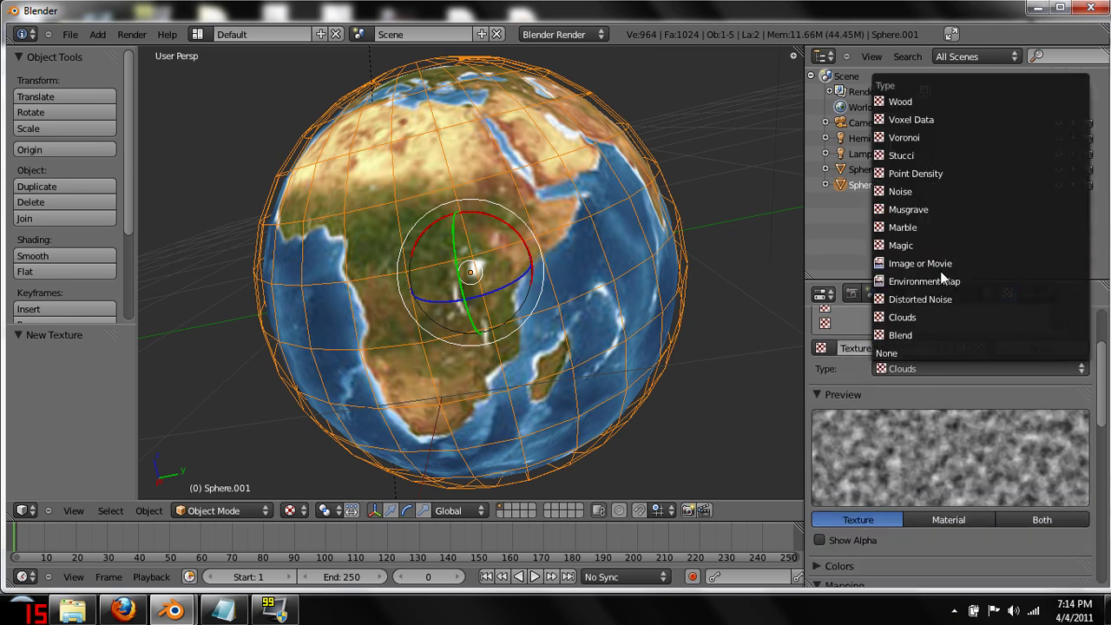
pyautogui.click(935, 119)
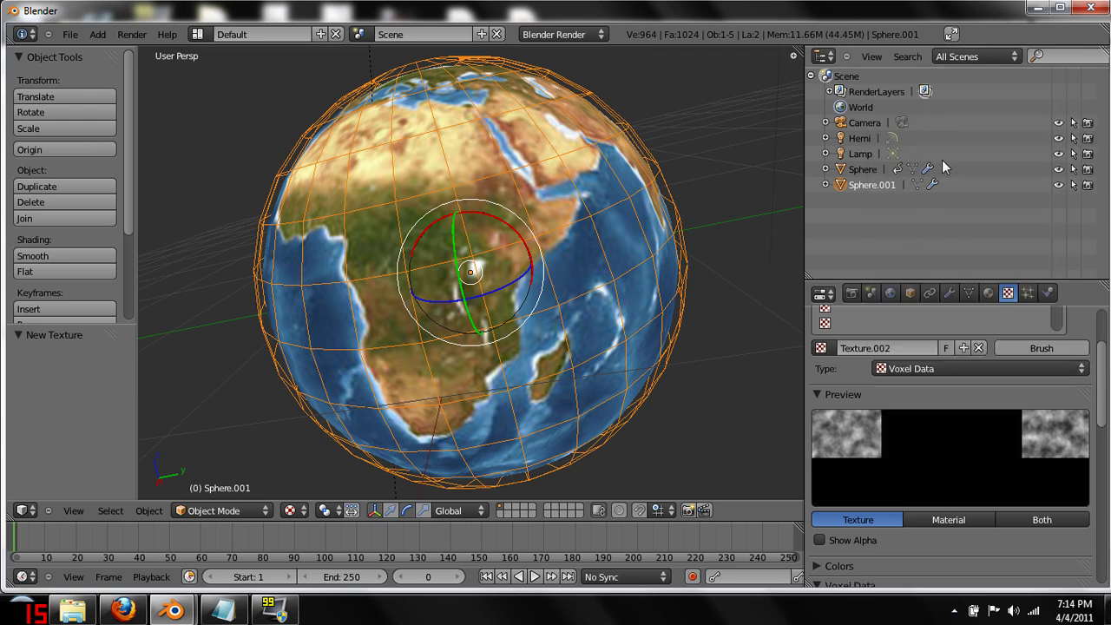
# Choose Sphere.001 as the voxel texture's Domain Object
pyautogui.scroll(-8, 926, 347)
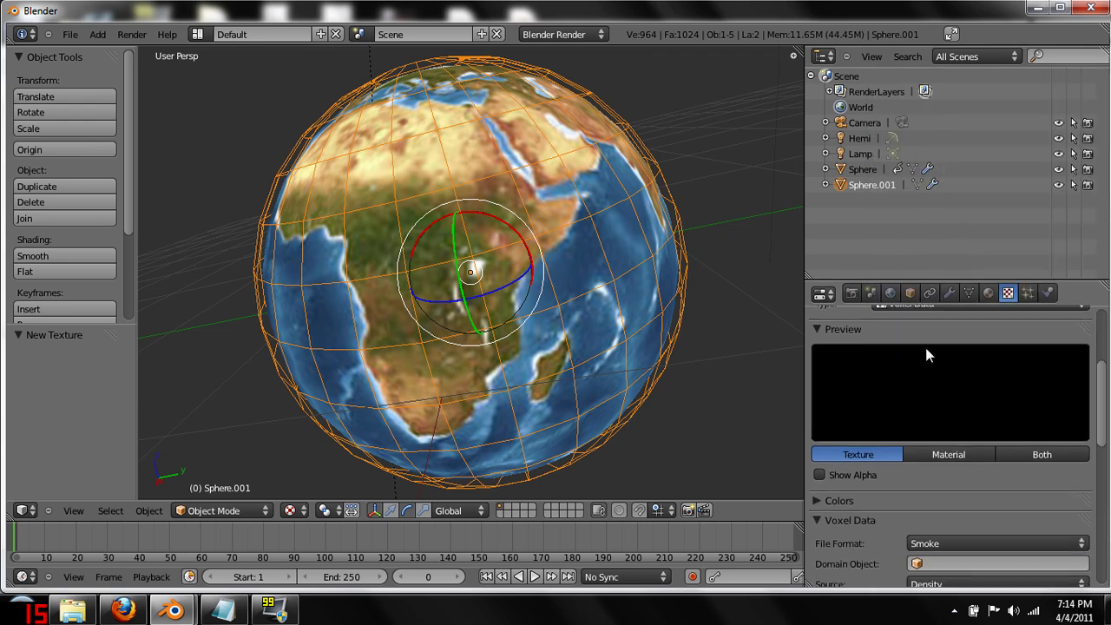
pyautogui.scroll(-1, 919, 364)
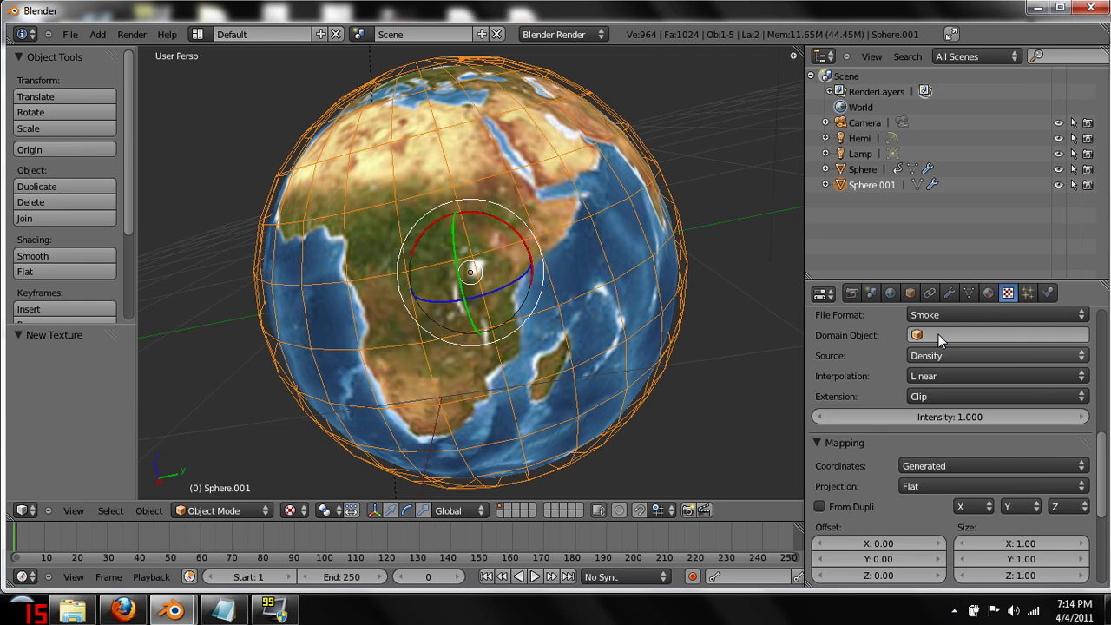
pyautogui.click(939, 334)
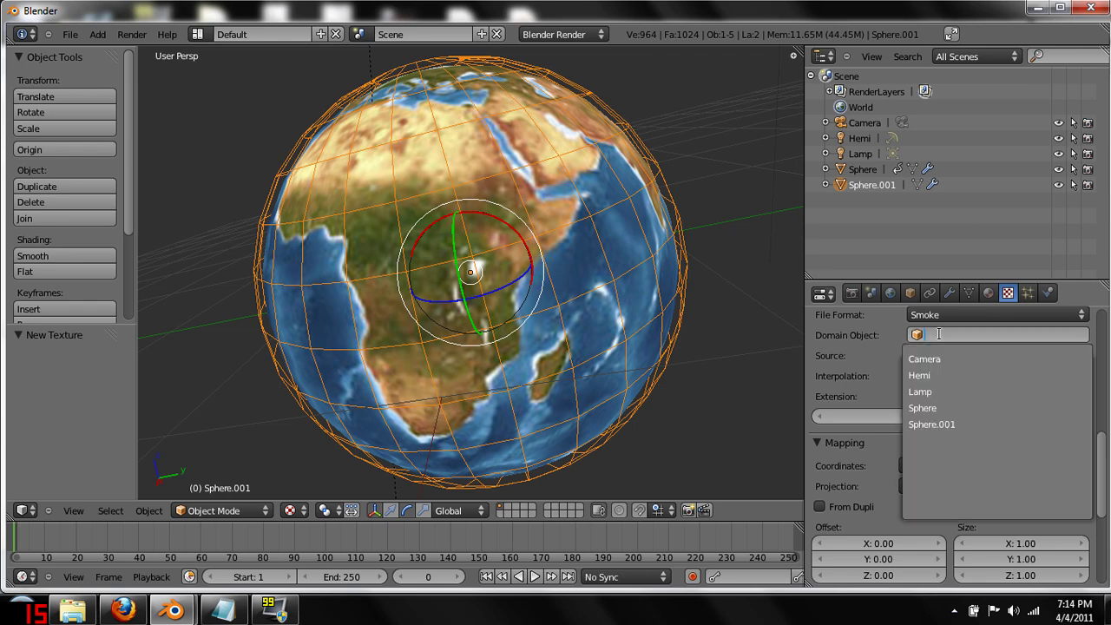
pyautogui.click(962, 424)
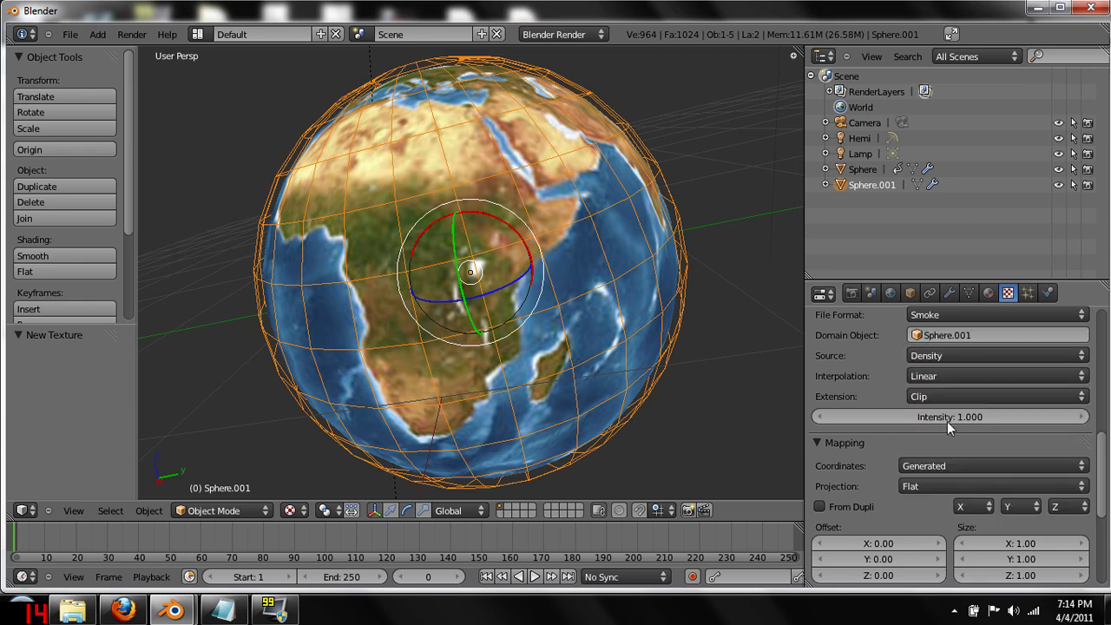
pyautogui.scroll(-3, 864, 403)
pyautogui.scroll(-3, 862, 402)
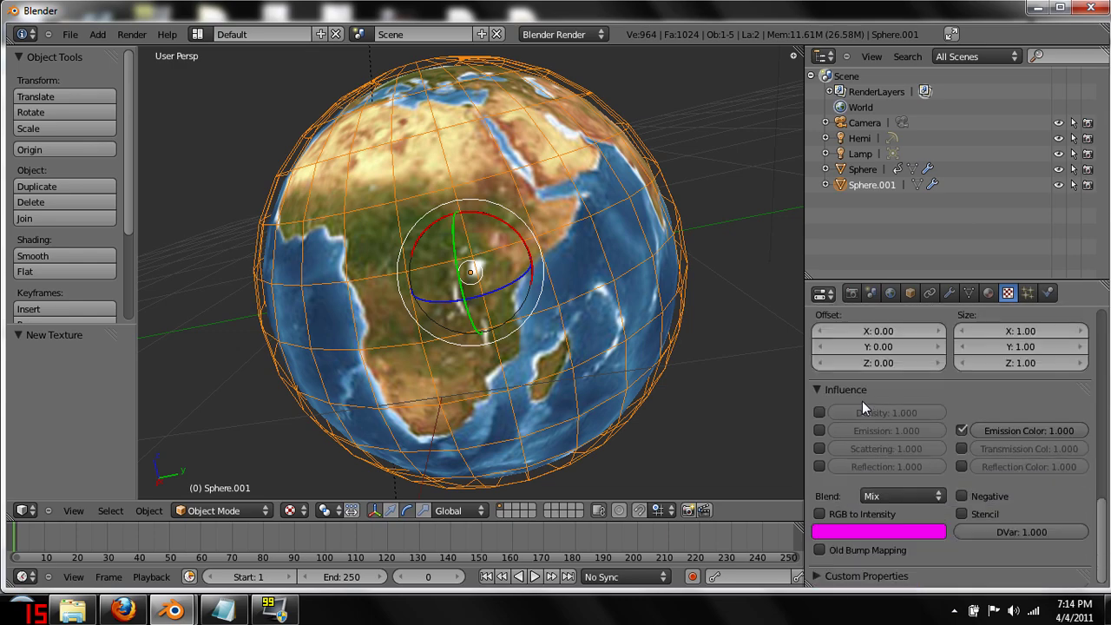
# Play the simulation, stop at frame 40, and render a test image of that frame
pyautogui.click(535, 576)
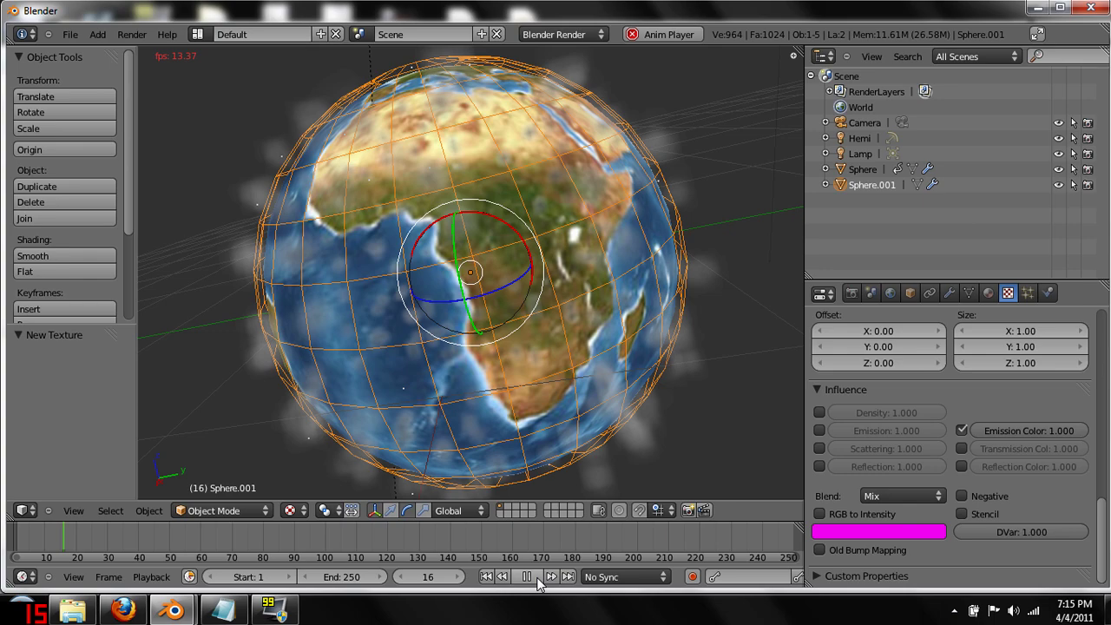
pyautogui.click(527, 576)
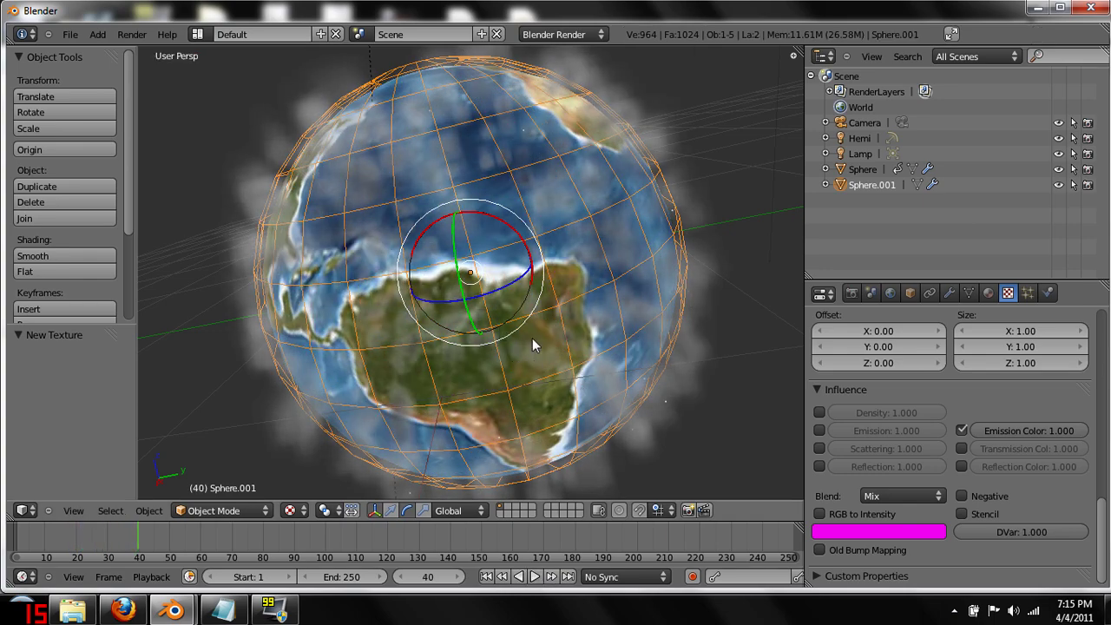
pyautogui.press('F12')
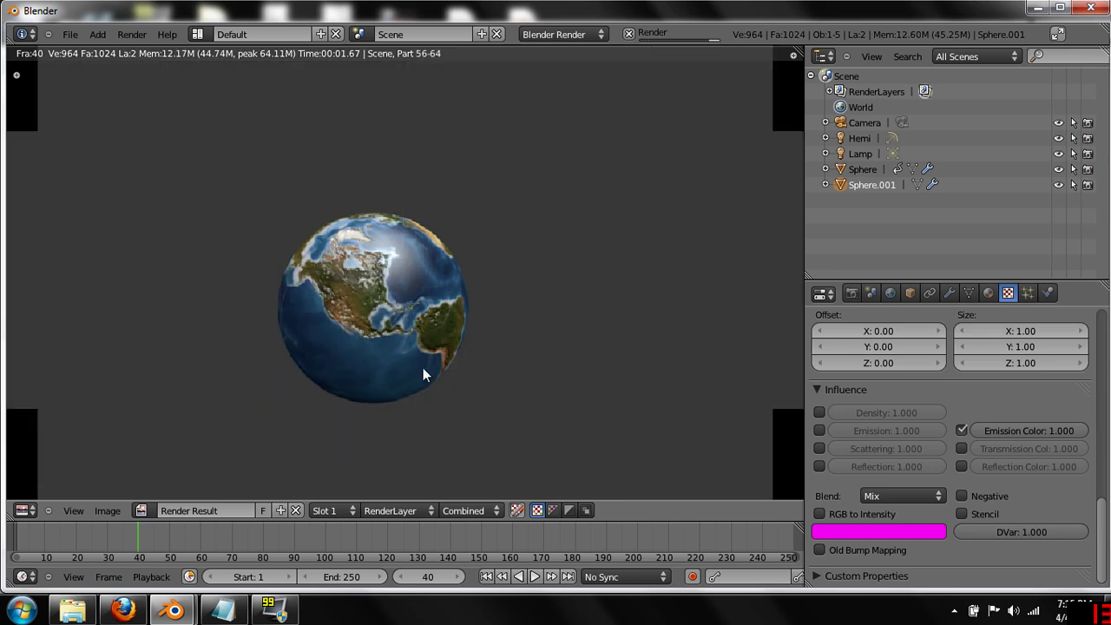
pyautogui.scroll(3, 423, 374)
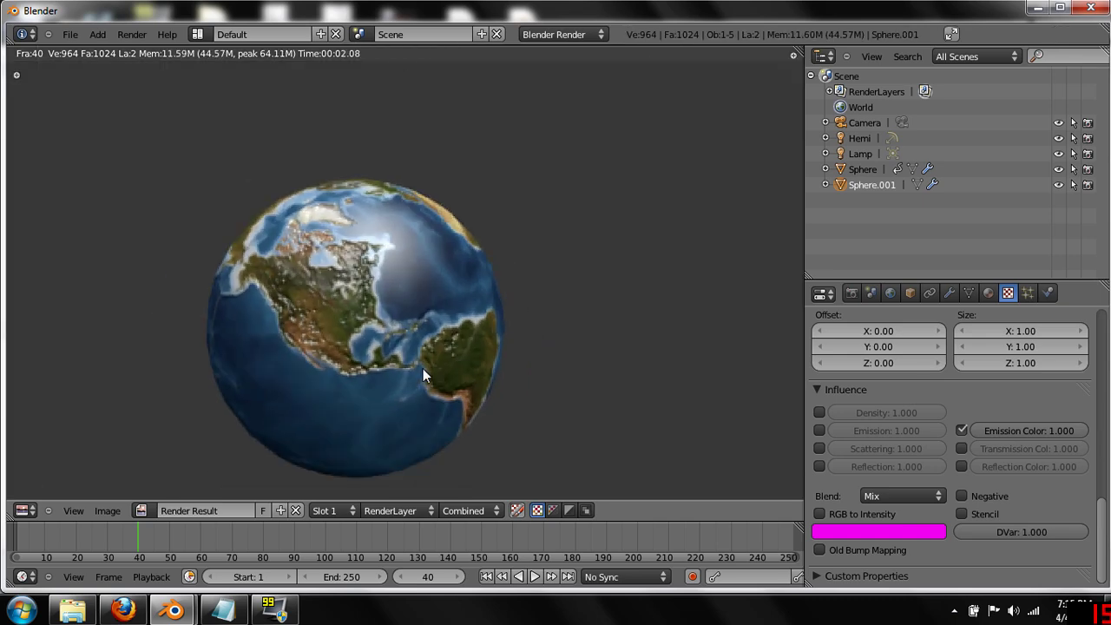
pyautogui.press('Escape')
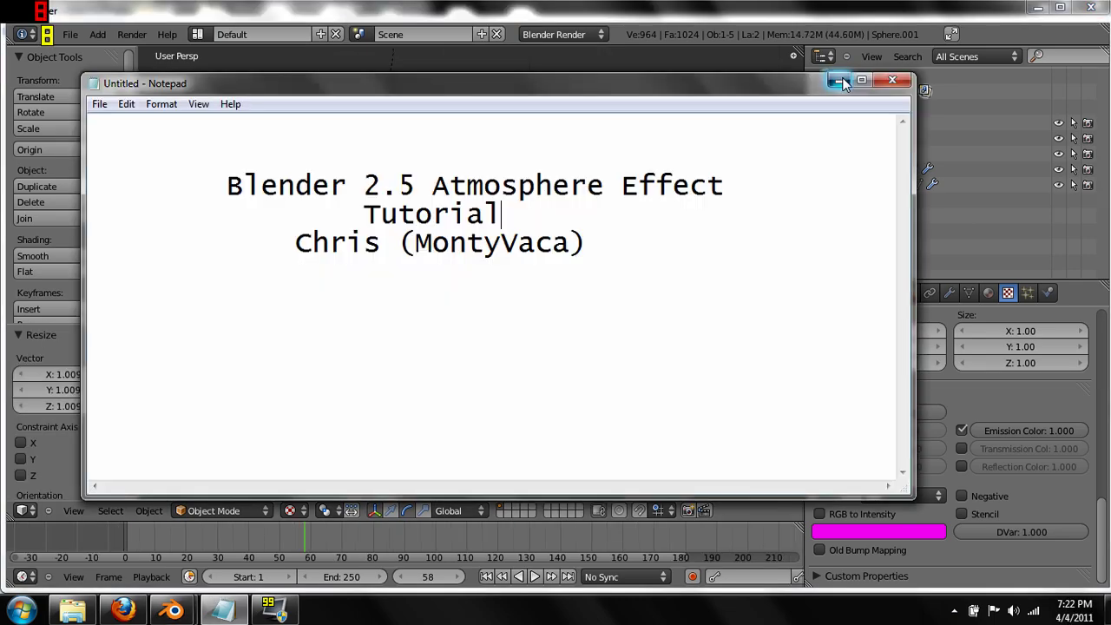
# Enable Density under Texture.002's Influence, alongside Emission Color
pyautogui.click(842, 77)
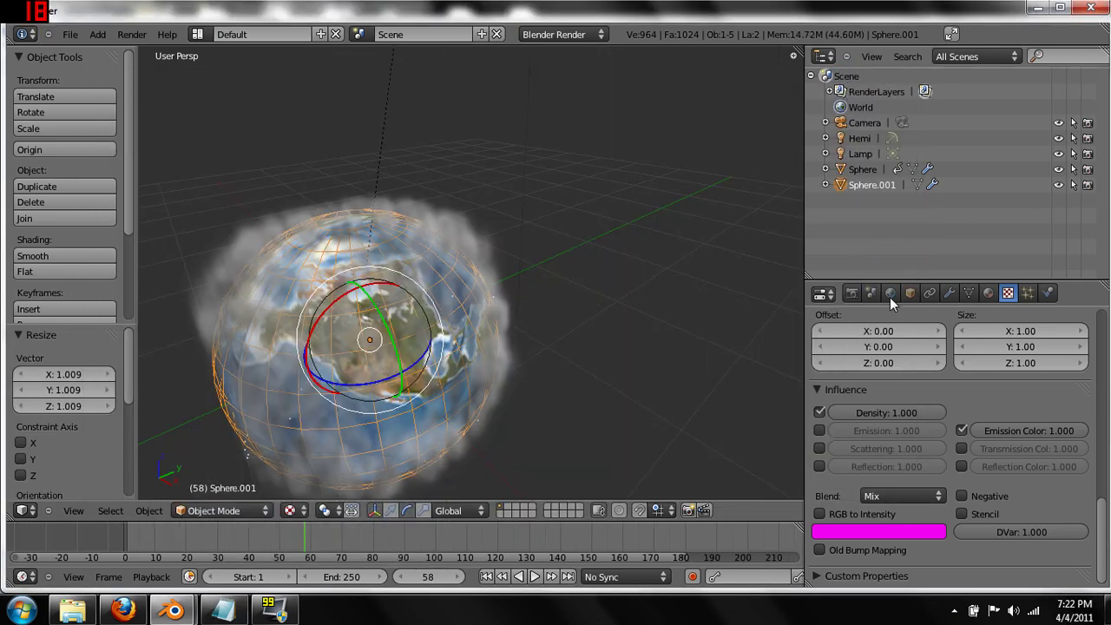
pyautogui.click(819, 412)
pyautogui.scroll(5, 882, 395)
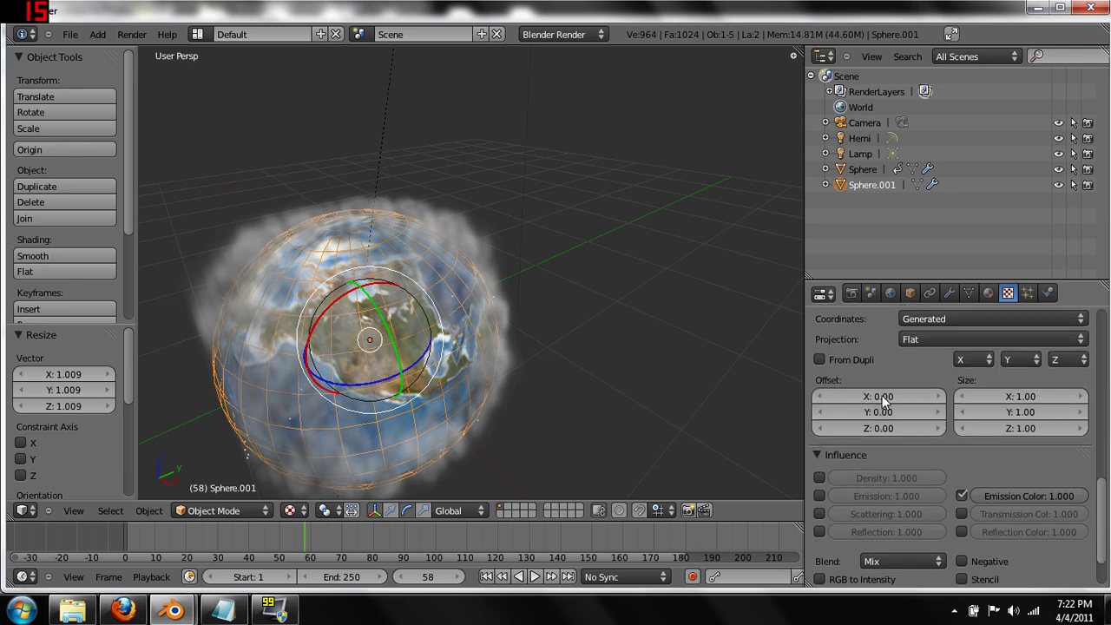
pyautogui.scroll(8, 882, 395)
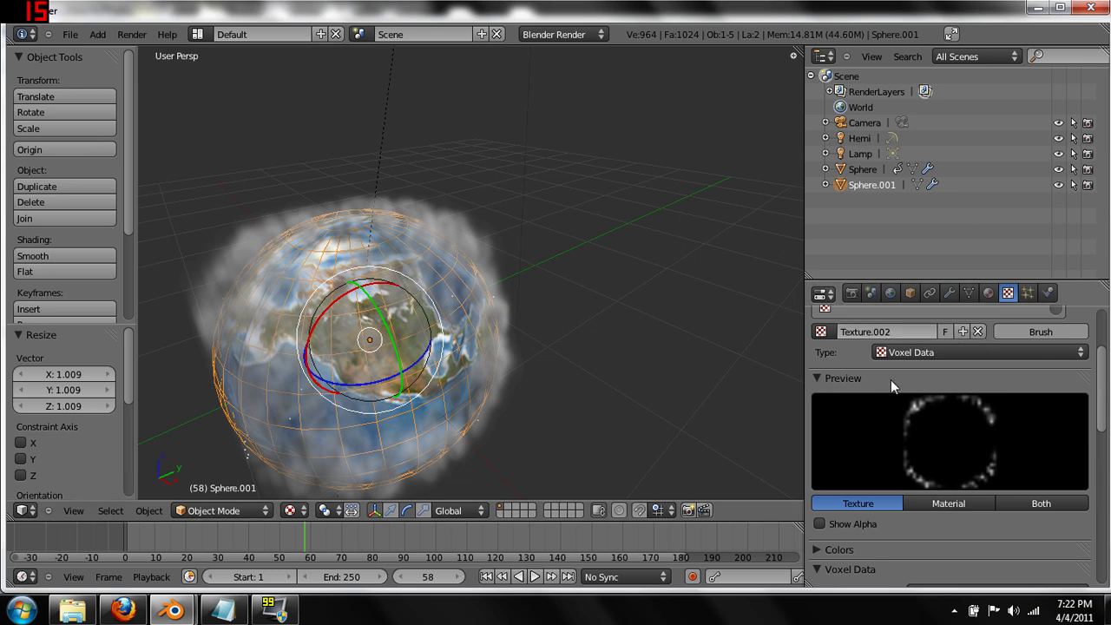
pyautogui.scroll(-2, 895, 381)
pyautogui.scroll(-15, 898, 379)
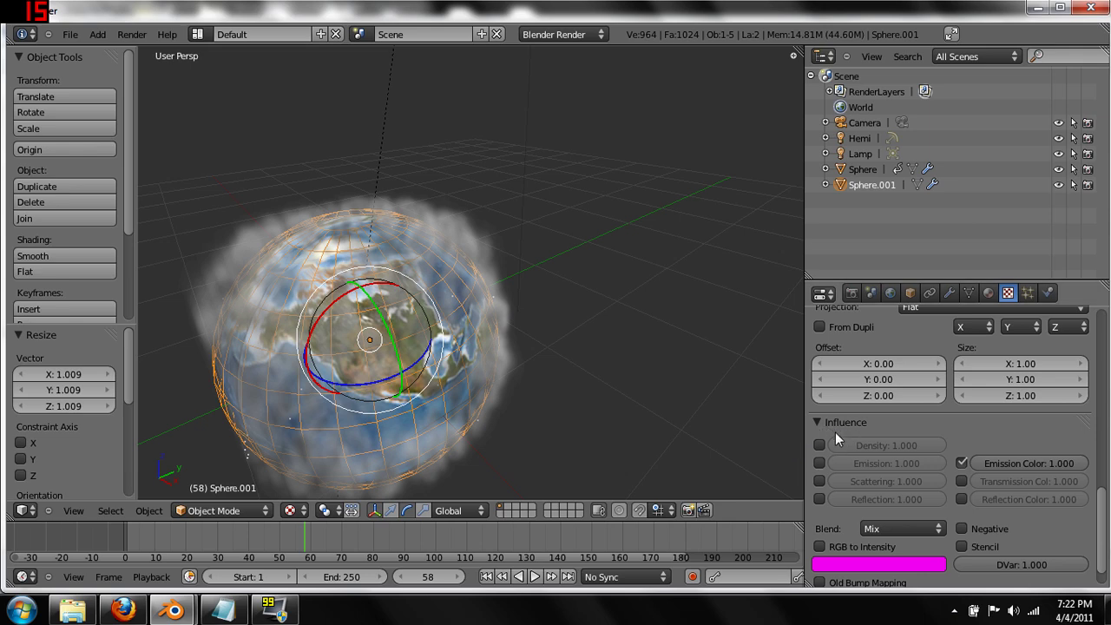
pyautogui.click(819, 446)
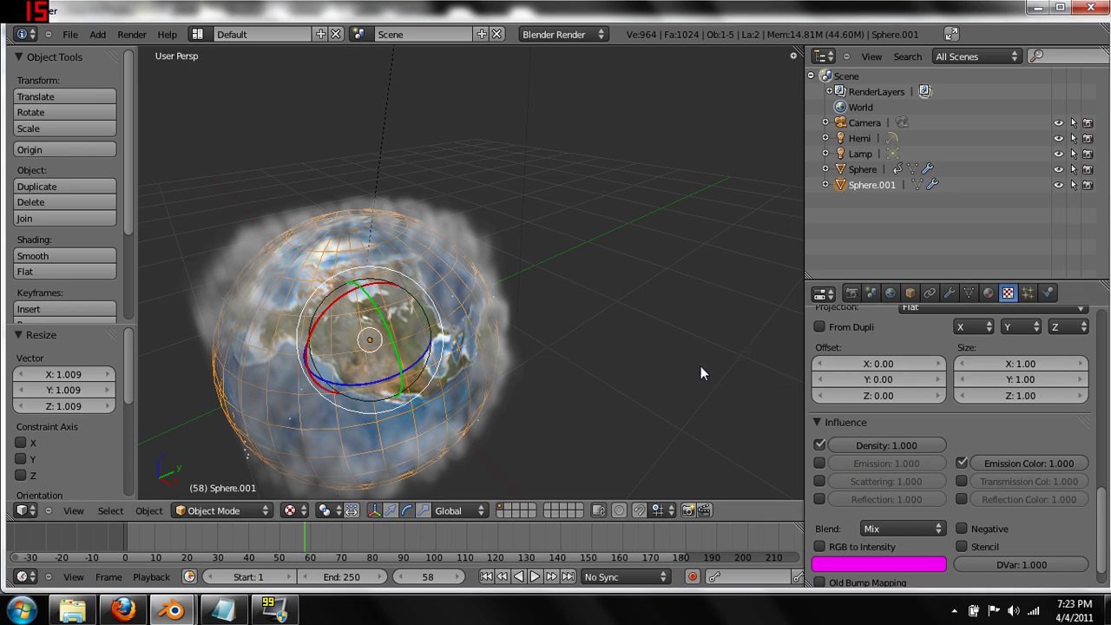
# Render test frames 58 and 39, then rewind the timeline to frame 1
pyautogui.press('F12')
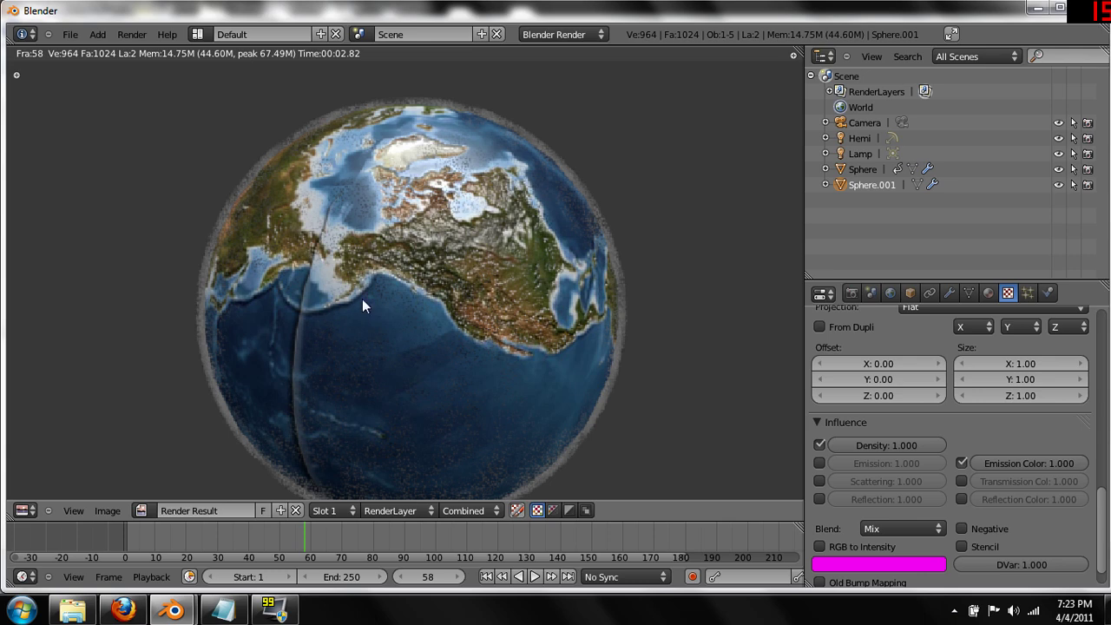
pyautogui.click(247, 531)
pyautogui.press('F12')
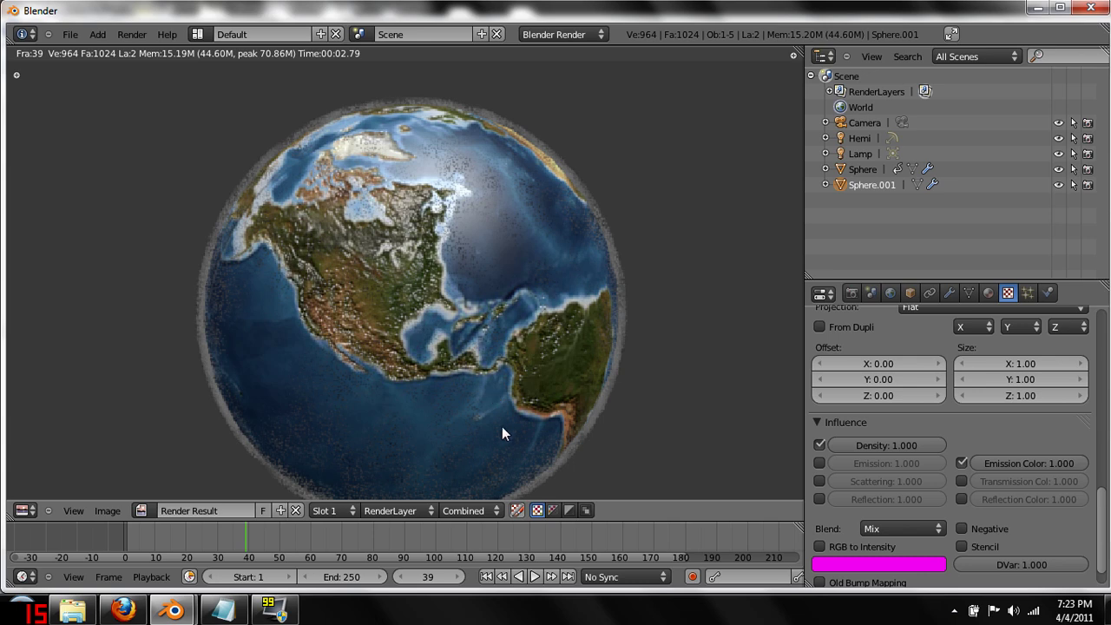
pyautogui.press('Escape')
pyautogui.scroll(-5, 469, 443)
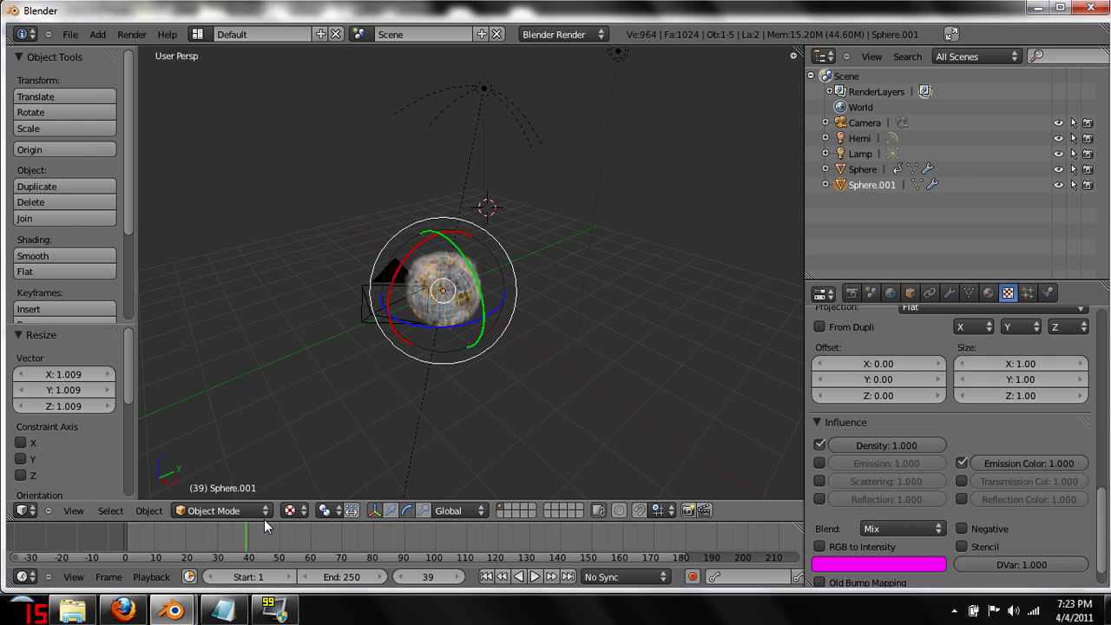
pyautogui.moveTo(178, 542); pyautogui.dragTo(127, 540)
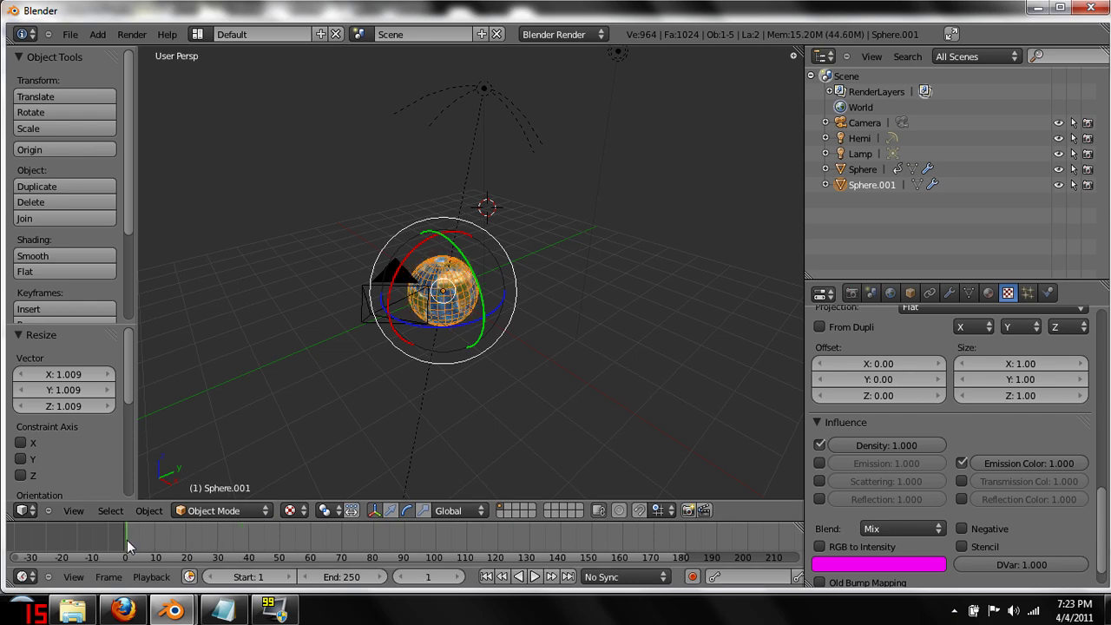
# Add a Wind force field to the globe scene
pyautogui.scroll(8, 411, 314)
pyautogui.scroll(-4, 386, 330)
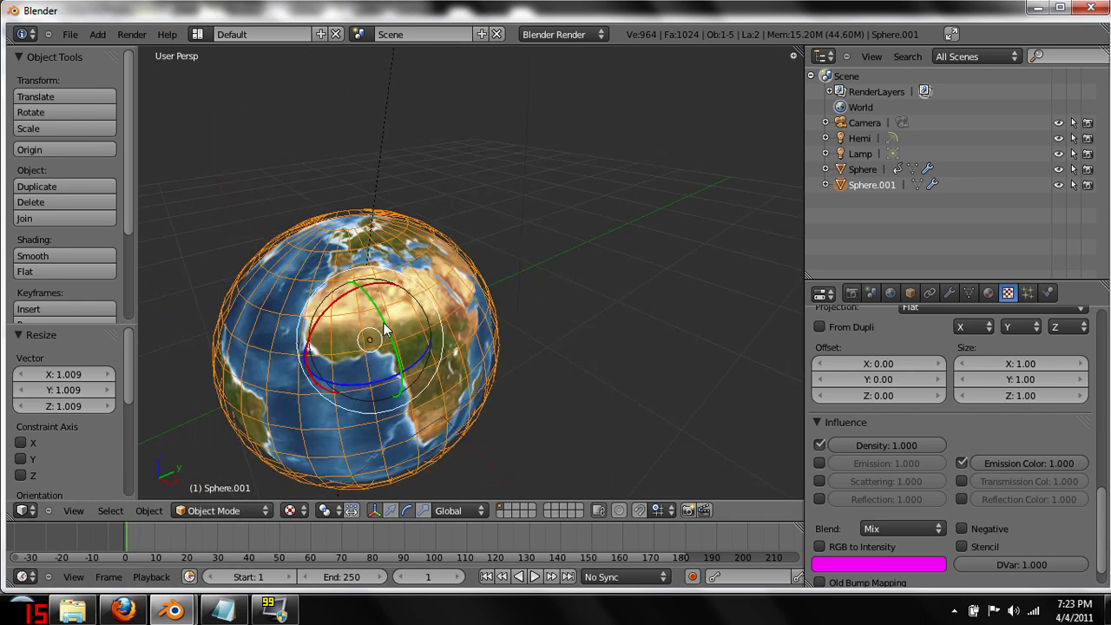
pyautogui.click(68, 34)
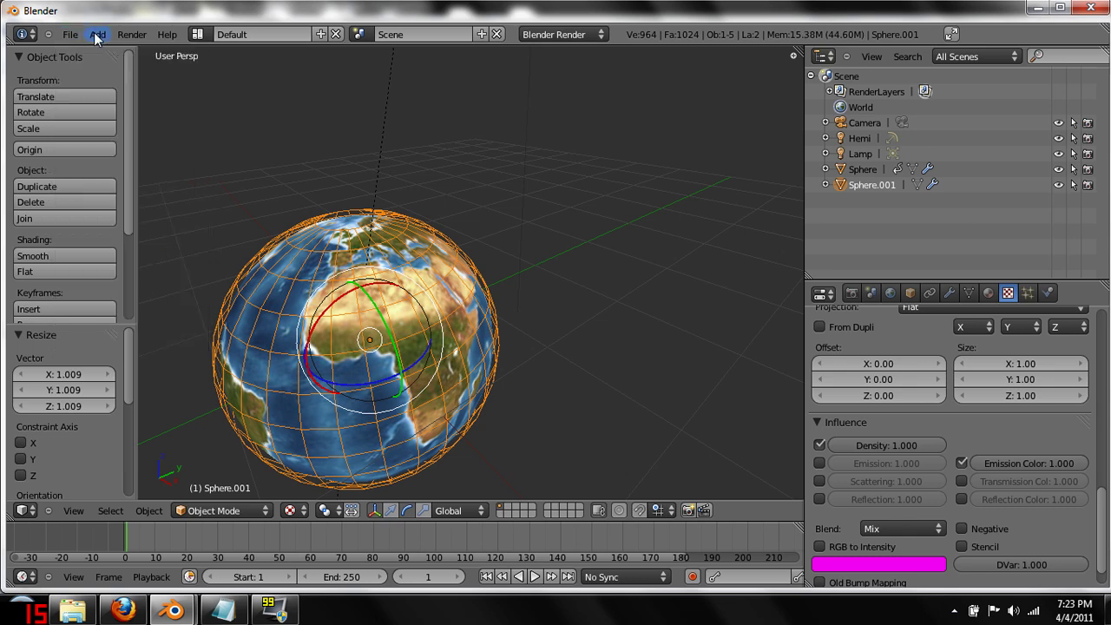
pyautogui.click(97, 34)
pyautogui.moveTo(153, 231)
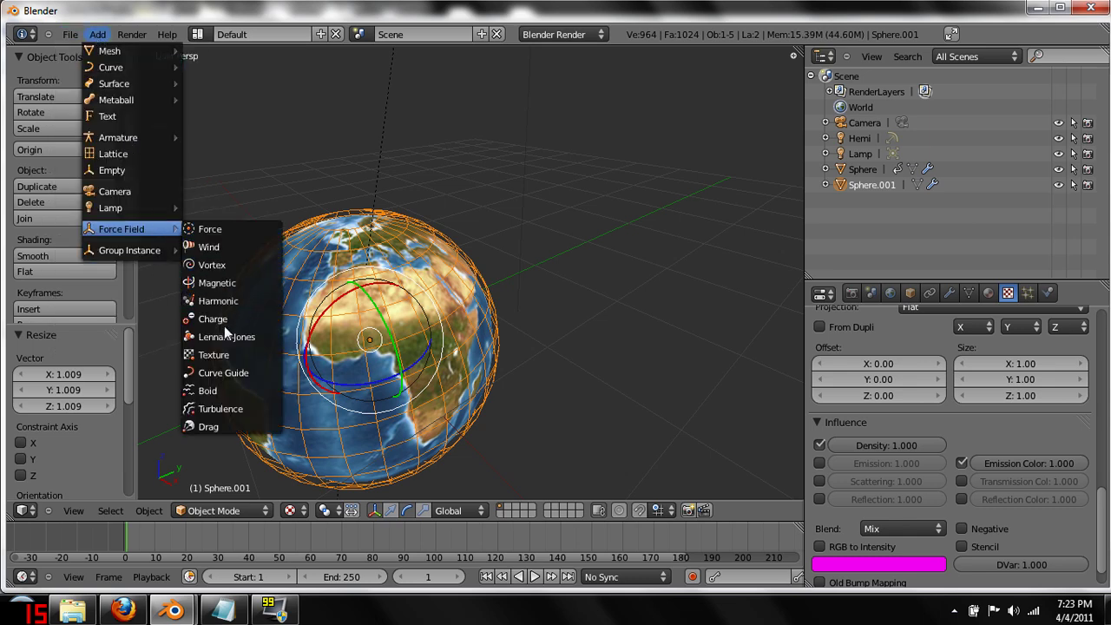
pyautogui.click(208, 246)
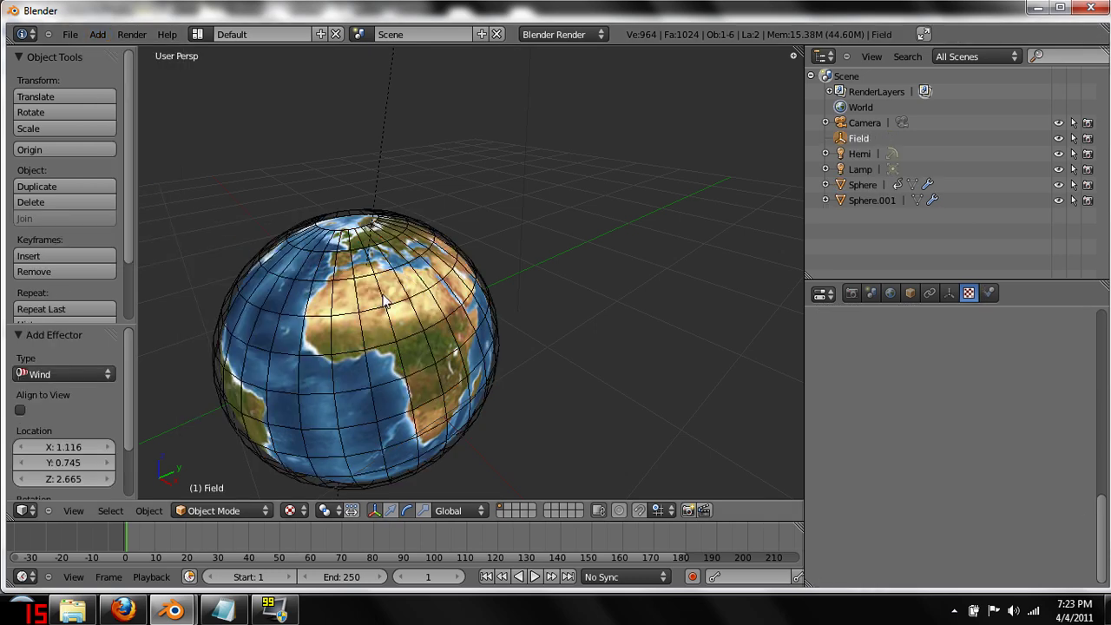
pyautogui.scroll(-5, 386, 301)
pyautogui.scroll(2, 403, 298)
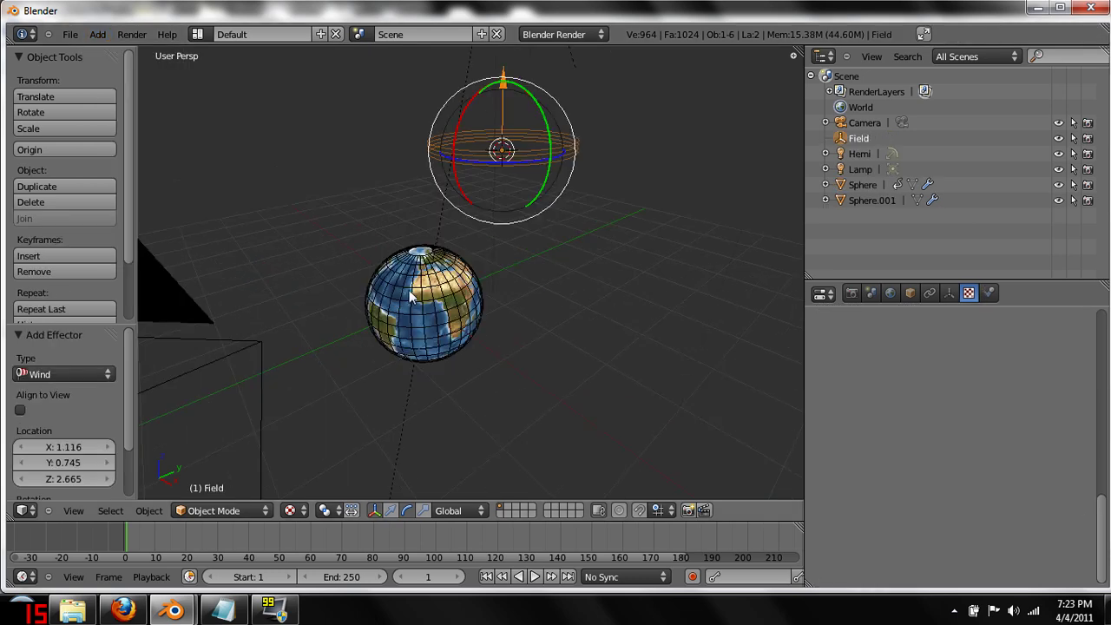
# Move the wind field down beside the lower globe, tilt it -78.9° about X, and start scaling it
pyautogui.click(496, 89)
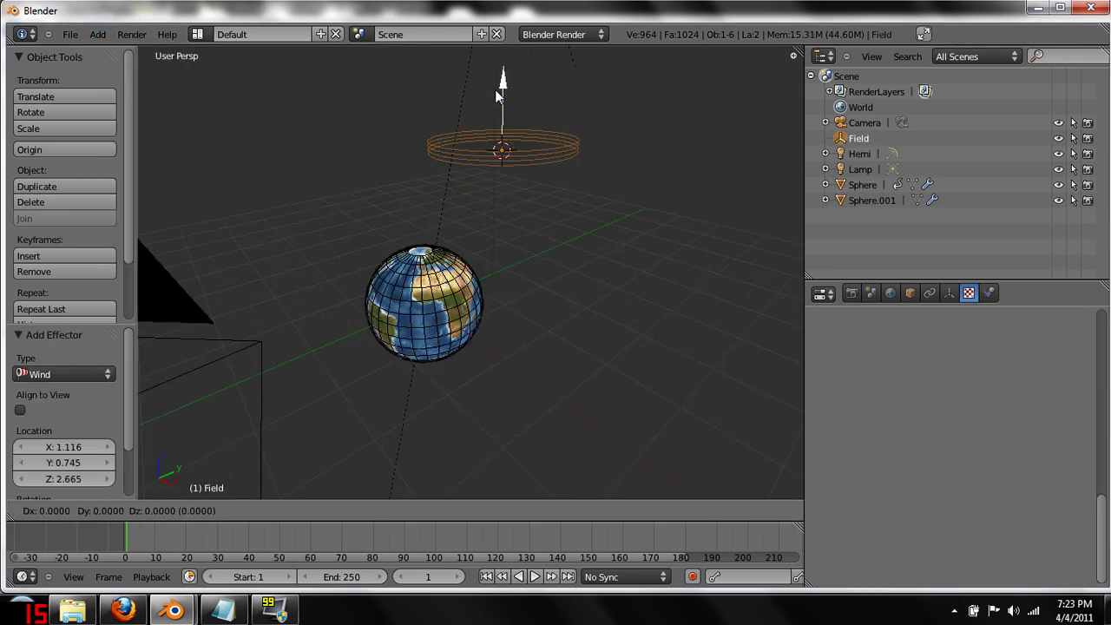
pyautogui.click(380, 300)
pyautogui.click(324, 378)
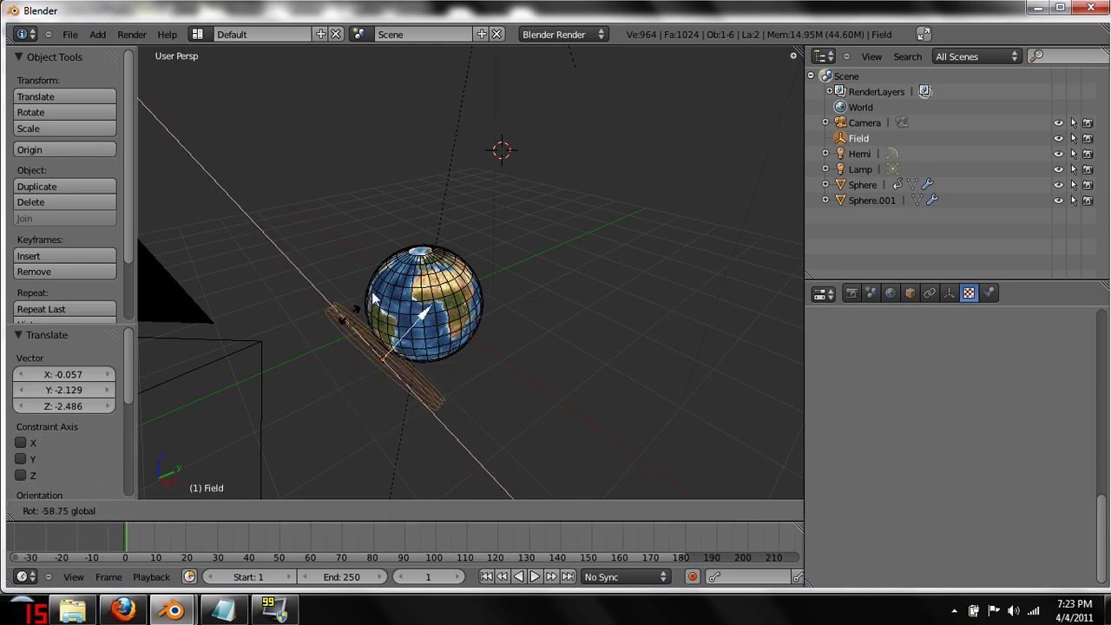
pyautogui.click(364, 302)
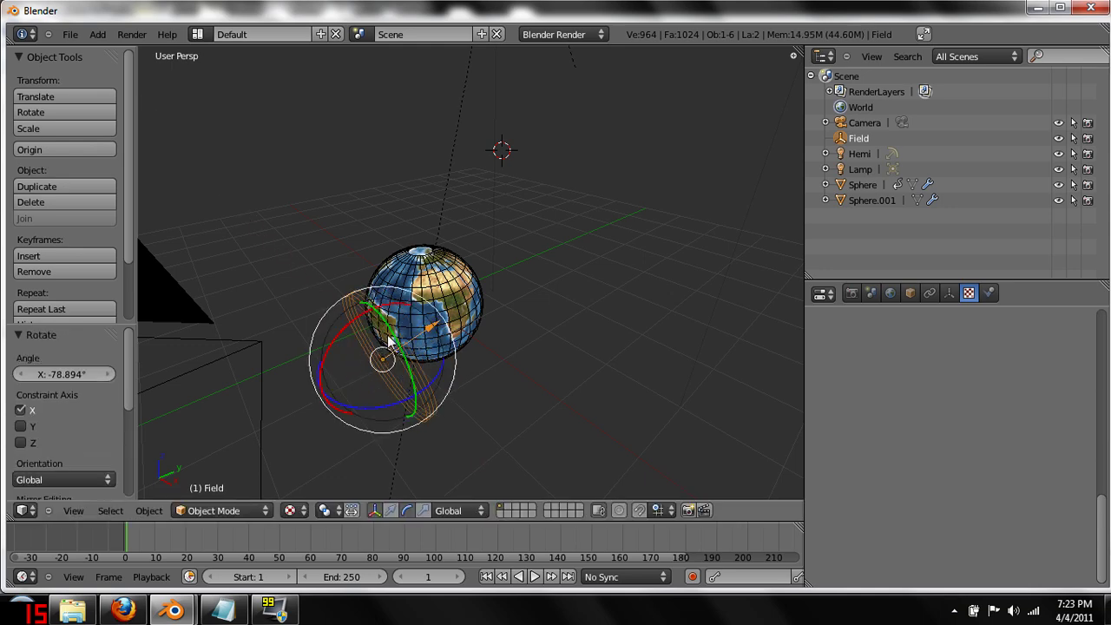
pyautogui.press('s')
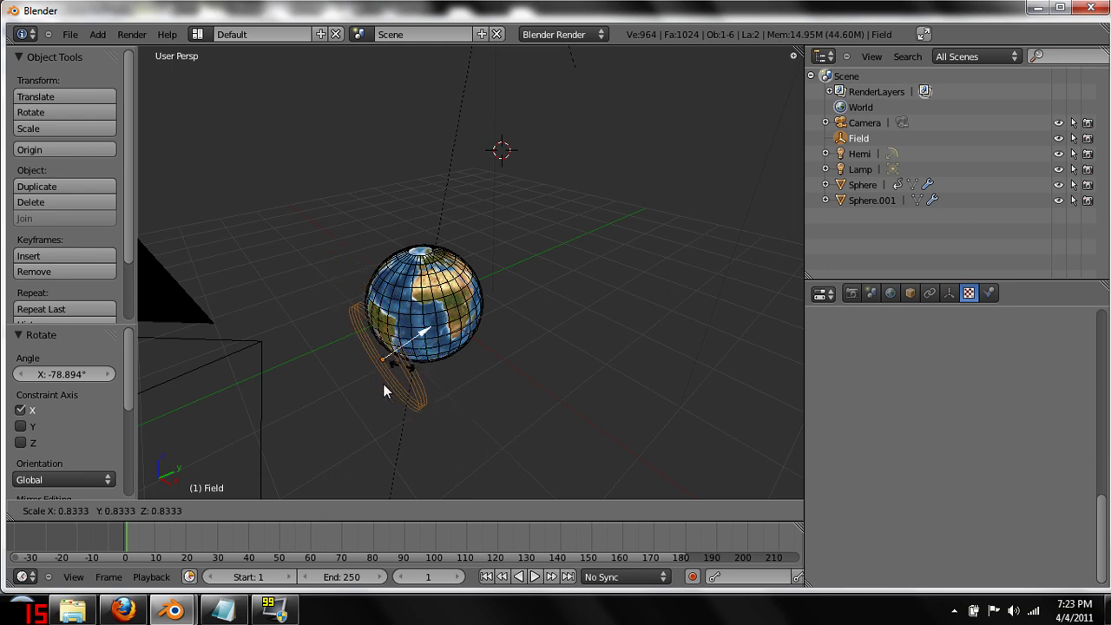
# Finish enlarging the wind field to 1.246 and orbit the view around the globe
pyautogui.click(384, 327)
pyautogui.moveTo(464, 389); pyautogui.dragTo(455, 366, button='middle')
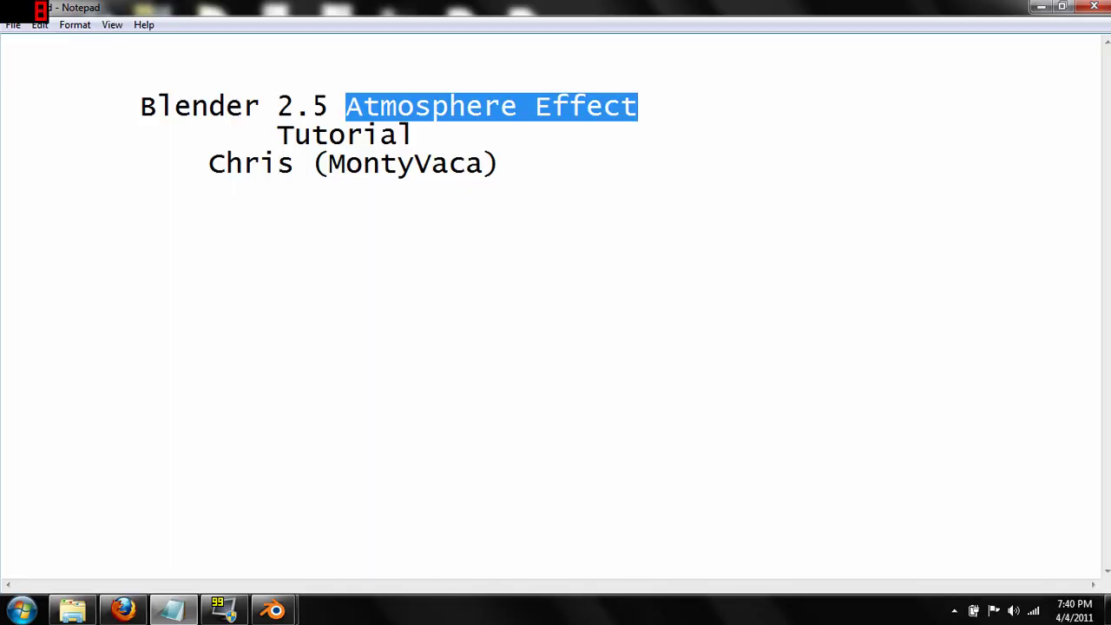
# Bring Blender forward, orbit the globe, and select the earth sphere, then the smoke domain
pyautogui.moveTo(274, 607)
pyautogui.click(303, 575)
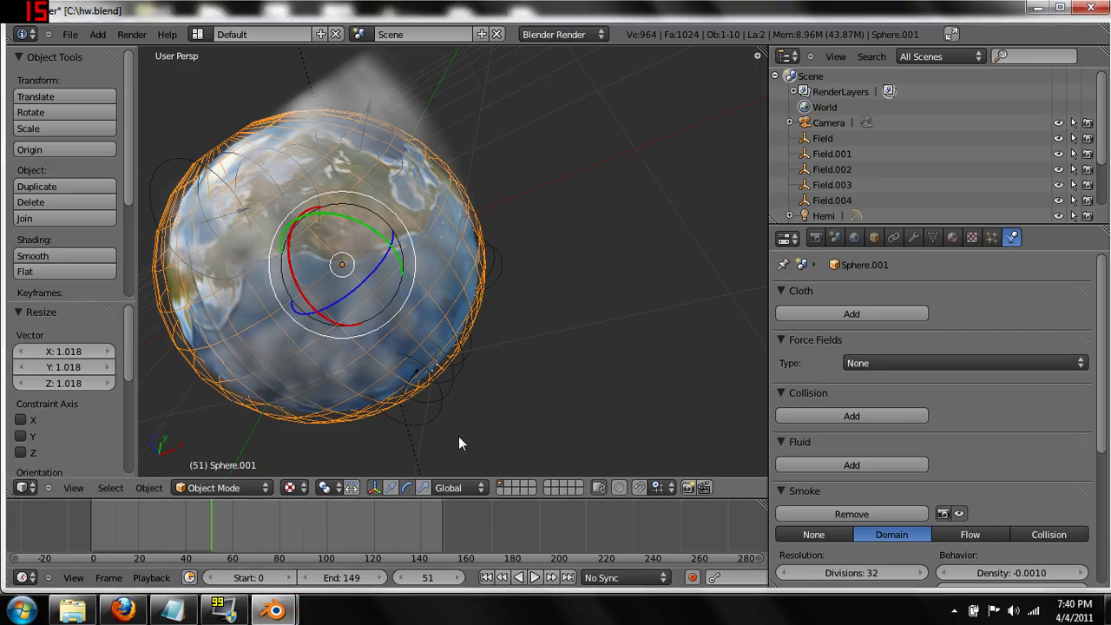
pyautogui.moveTo(509, 330); pyautogui.dragTo(520, 276, button='middle')
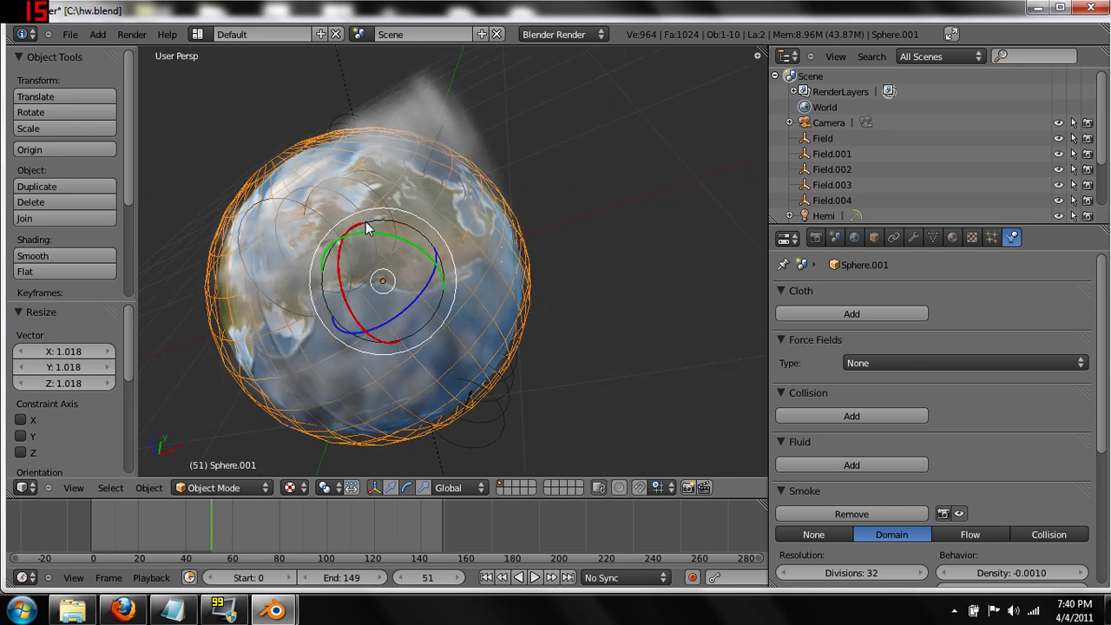
pyautogui.rightClick(315, 224)
pyautogui.rightClick(323, 224)
# Select Field, Sphere.001 and Field.001, ending on the Field.004 vortex at Strength 7.5
pyautogui.rightClick(254, 208)
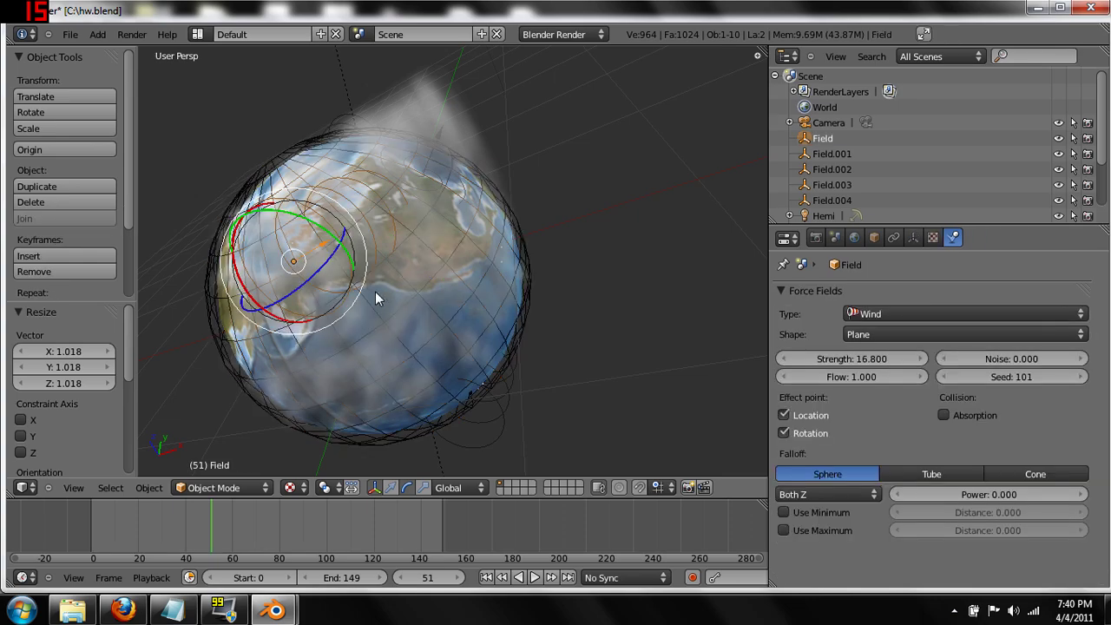
pyautogui.keyDown('shift'); pyautogui.moveTo(377, 294); pyautogui.dragTo(506, 309, button='middle'); pyautogui.keyUp('shift')
pyautogui.rightClick(334, 291)
pyautogui.rightClick(354, 314)
pyautogui.rightClick(393, 265)
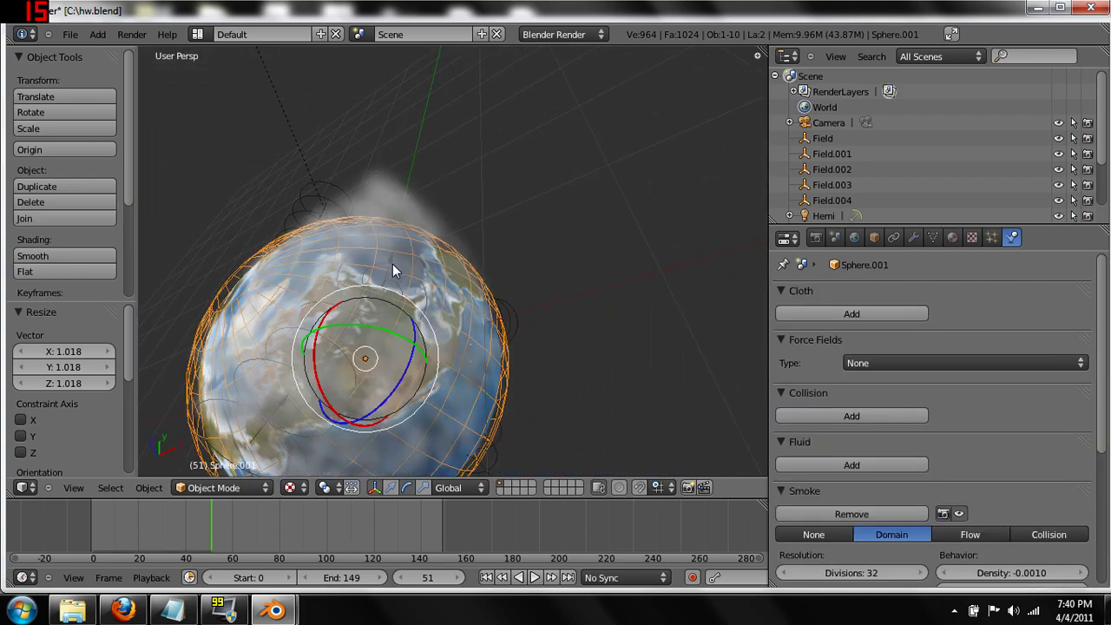
pyautogui.rightClick(392, 264)
pyautogui.moveTo(416, 272); pyautogui.dragTo(414, 292, button='middle')
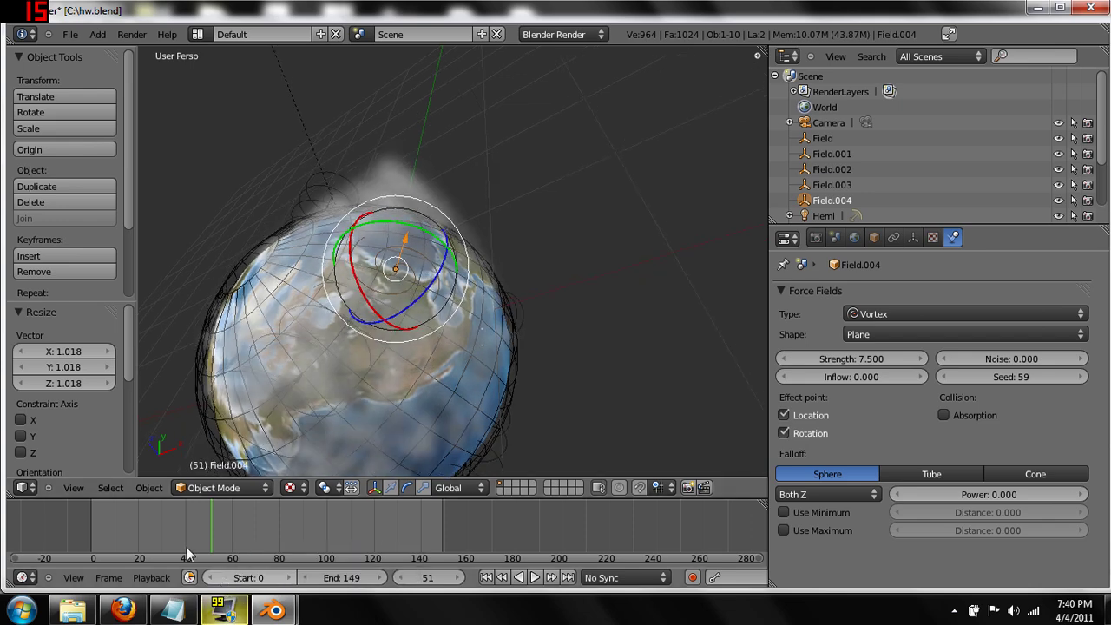
# Replay the smoke simulation from frame 0, then render frame 80 with F12
pyautogui.click(486, 577)
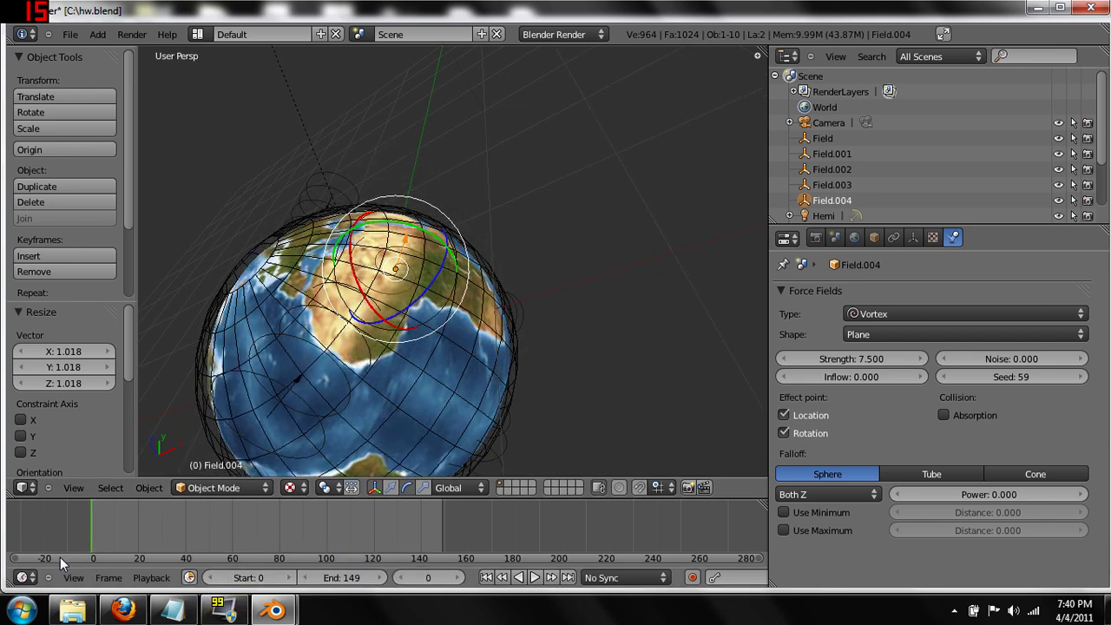
pyautogui.click(534, 578)
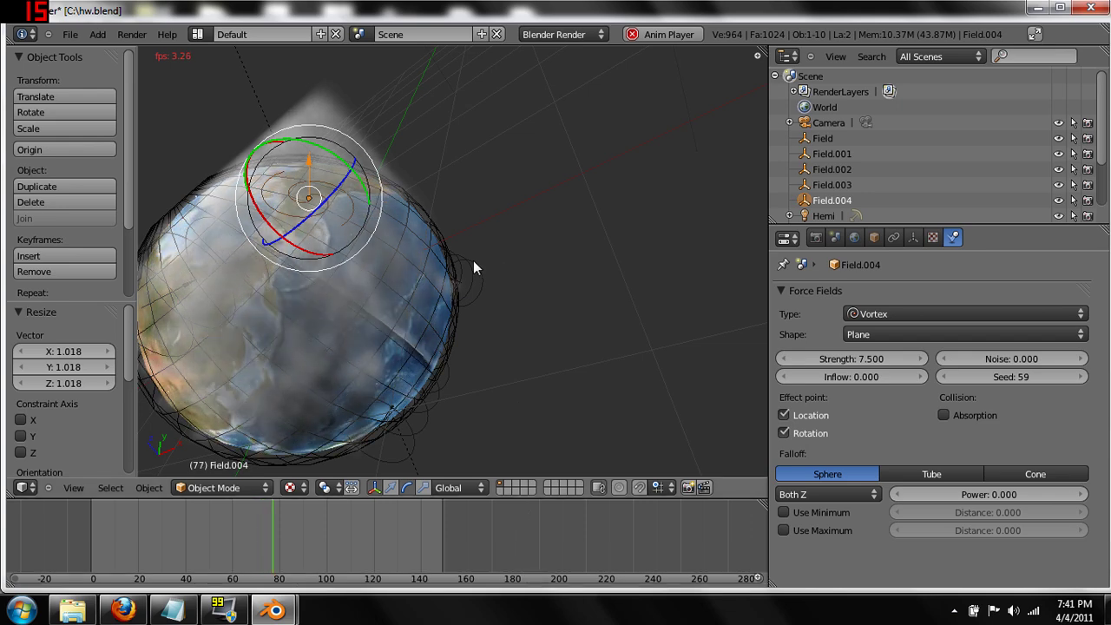
pyautogui.press('F12')
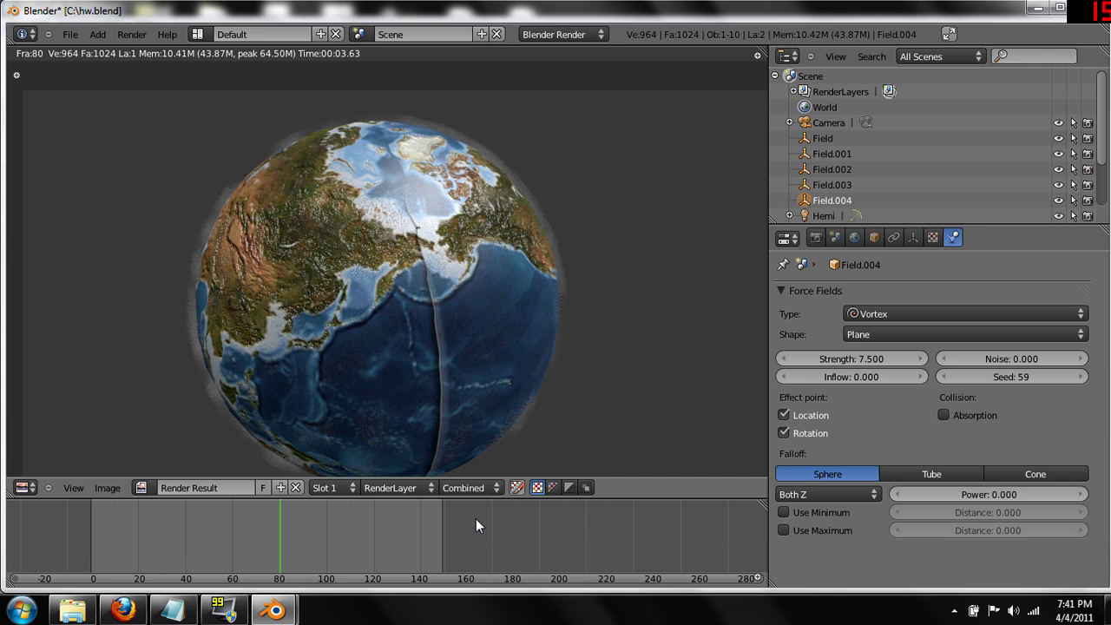
# Zoom out in the Render Result to see the whole frame-80 globe
pyautogui.scroll(-1, 434, 378)
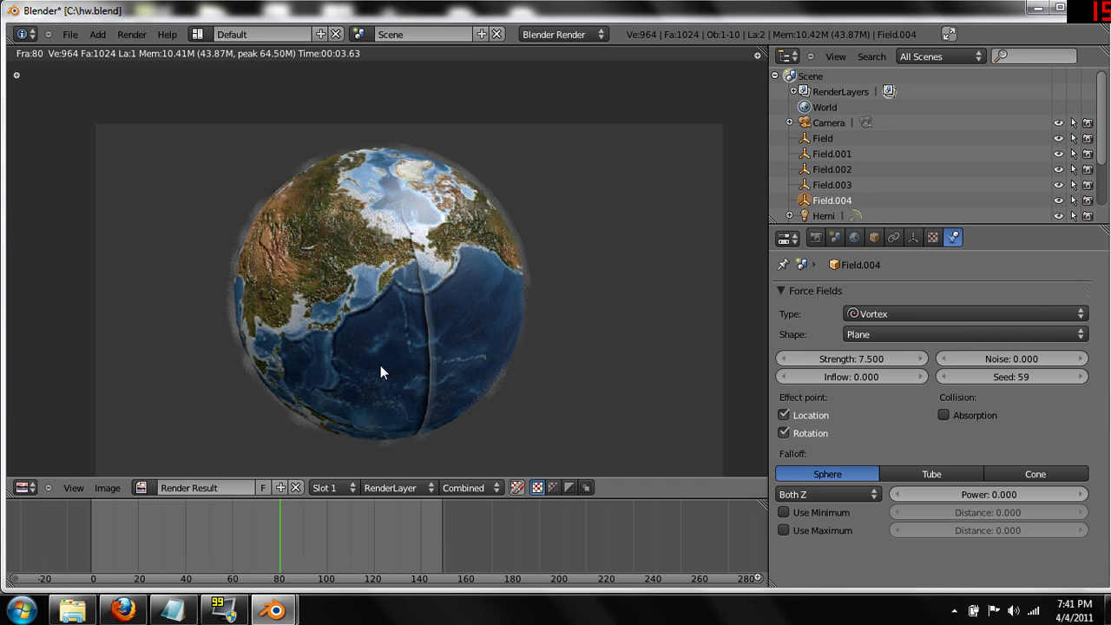
# Leave the render, orbit the globe with middle-drag and numpad 6, then select Sphere.001 and Field.002
pyautogui.press('Escape')
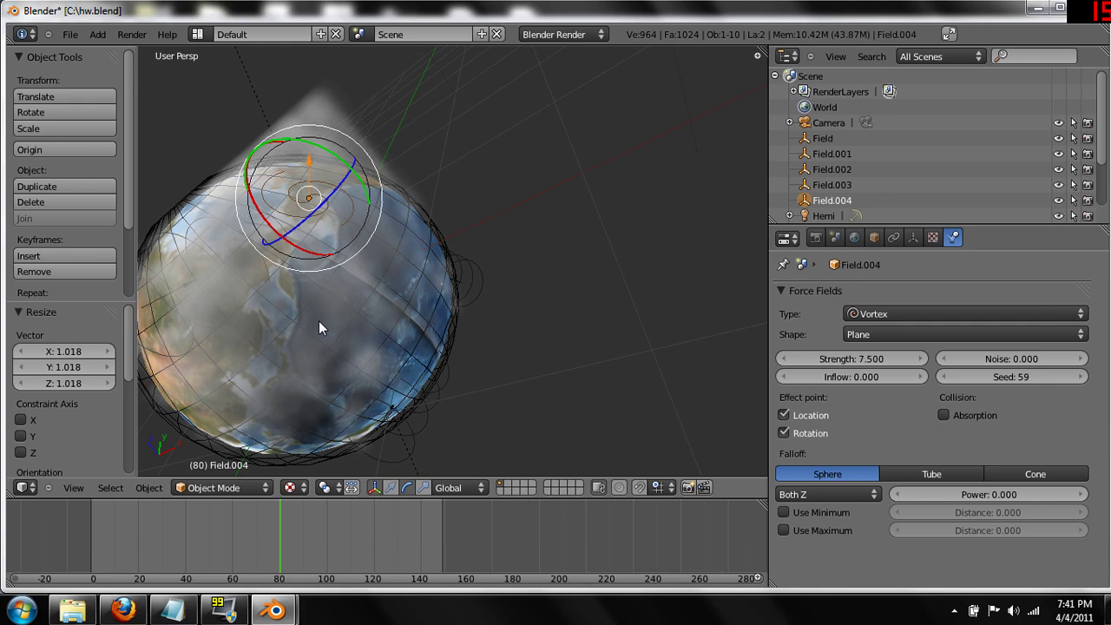
pyautogui.moveTo(233, 335)
pyautogui.mouseDown(button='middle')
pyautogui.moveTo(266, 329)
pyautogui.moveTo(246, 336)
pyautogui.mouseUp(button='middle')
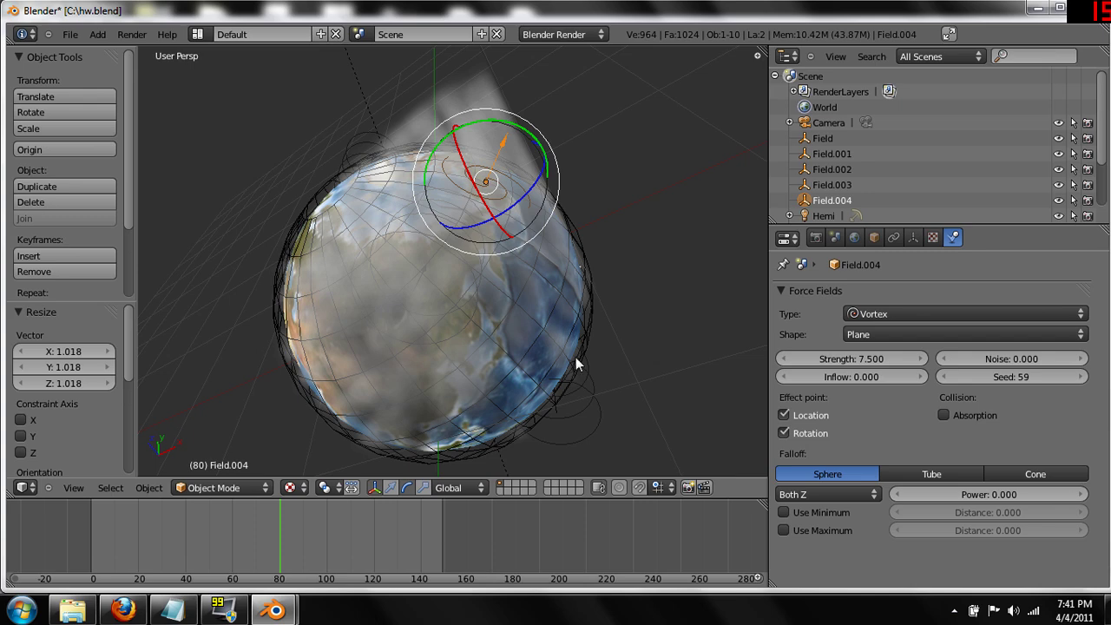
pyautogui.press('KP_6')
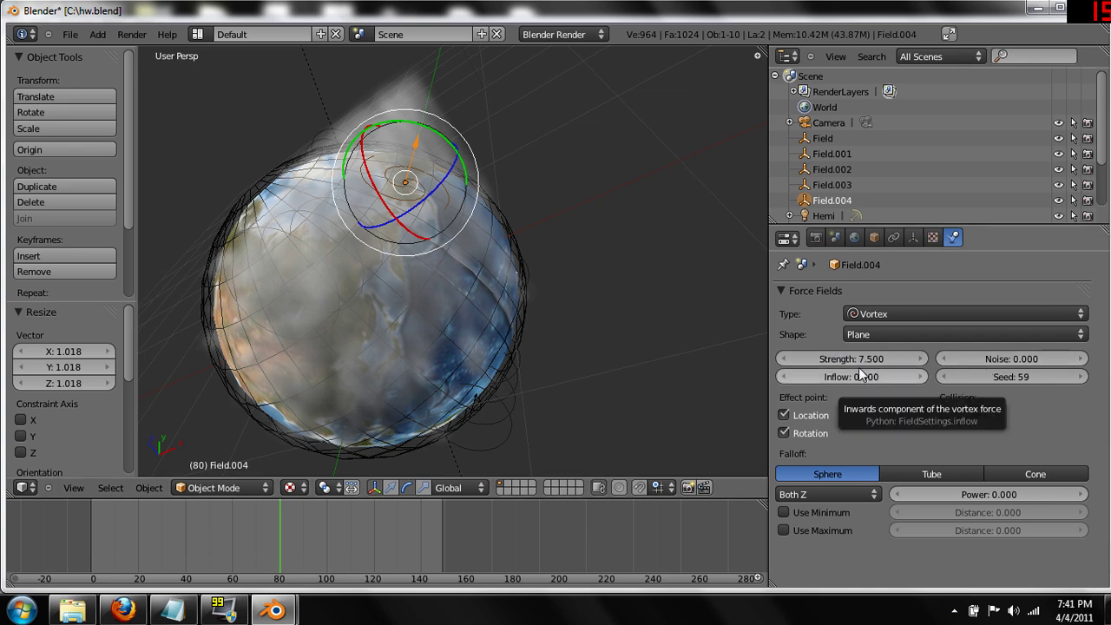
pyautogui.rightClick(499, 435)
pyautogui.rightClick(504, 420)
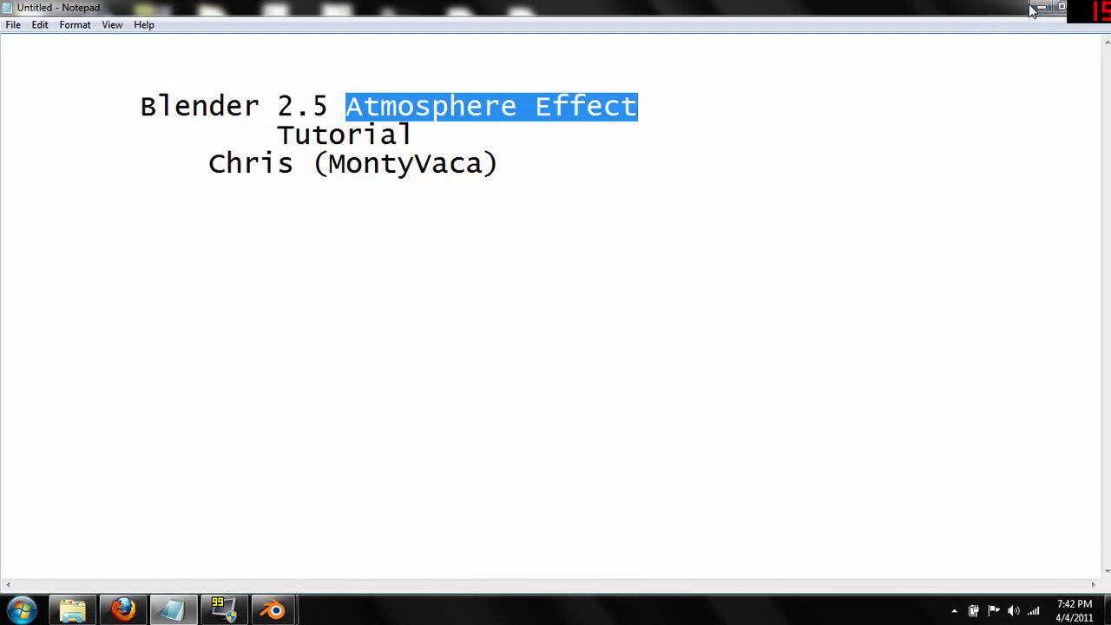
# Minimise Notepad, Explorer and the Blender console, then play 0010-0120.avi in VLC
pyautogui.click(1041, 7)
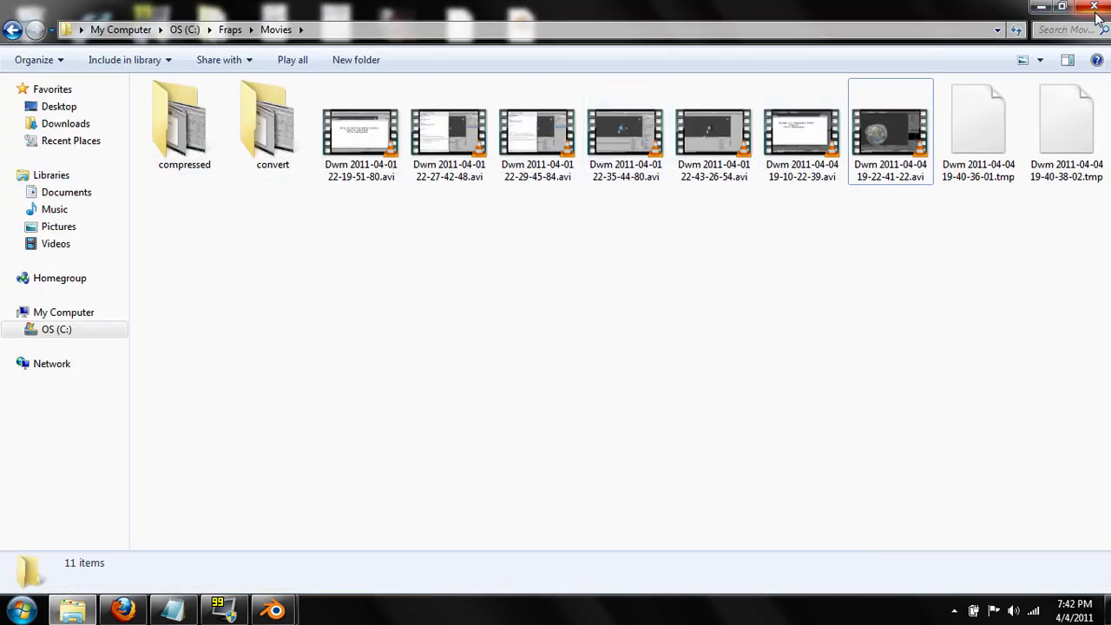
pyautogui.click(1040, 7)
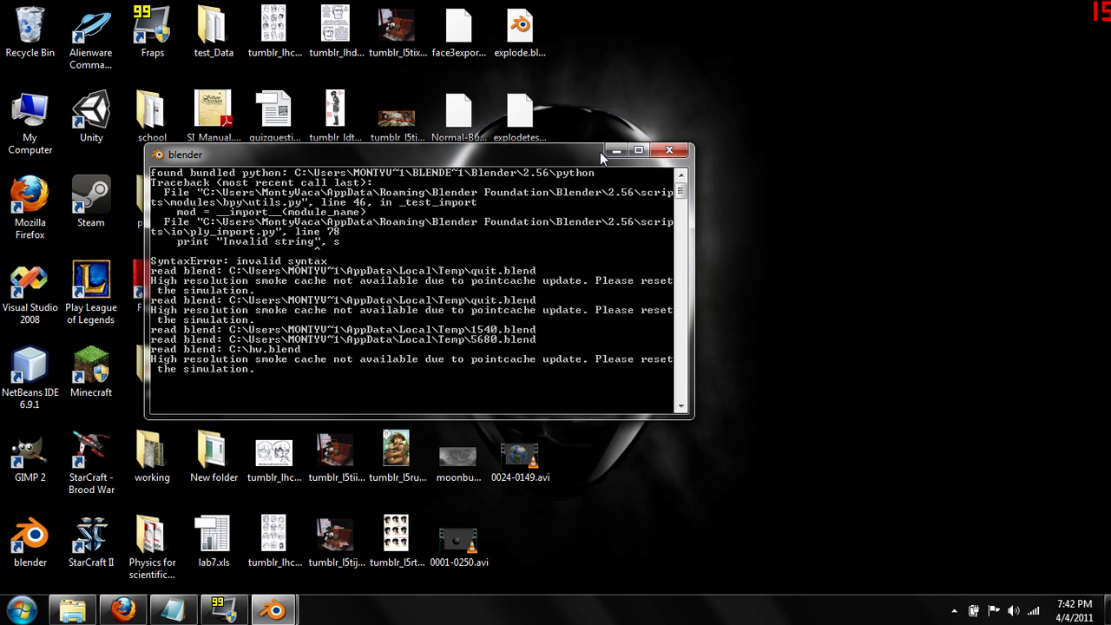
pyautogui.click(615, 150)
pyautogui.doubleClick(536, 203)
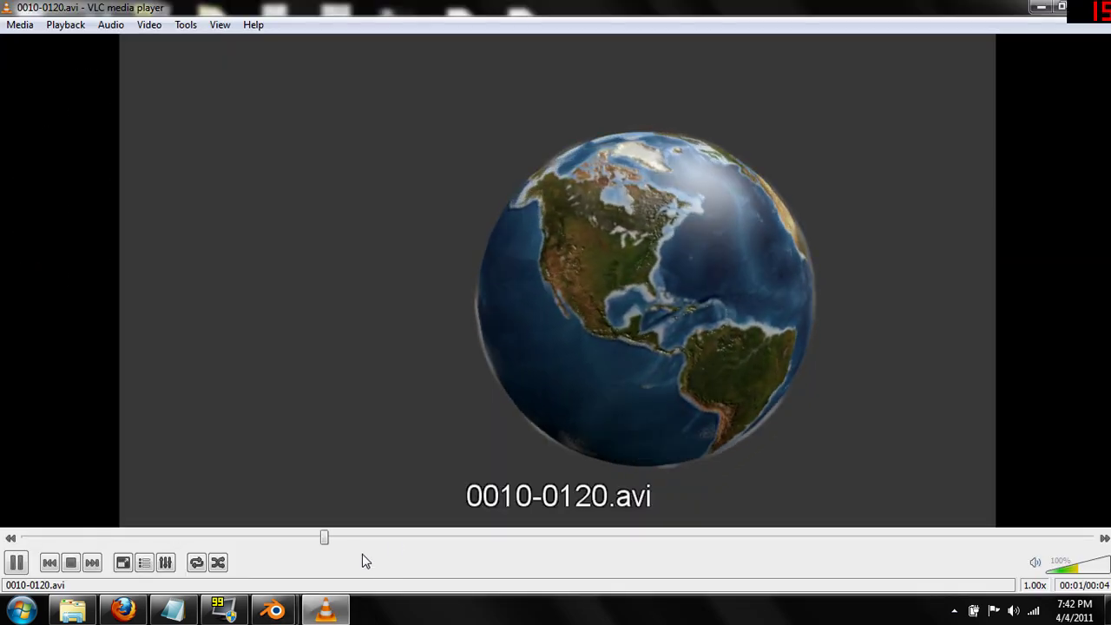
# Loop the 0010-0120.avi video, restore the VLC window from full screen, and close it
pyautogui.click(195, 564)
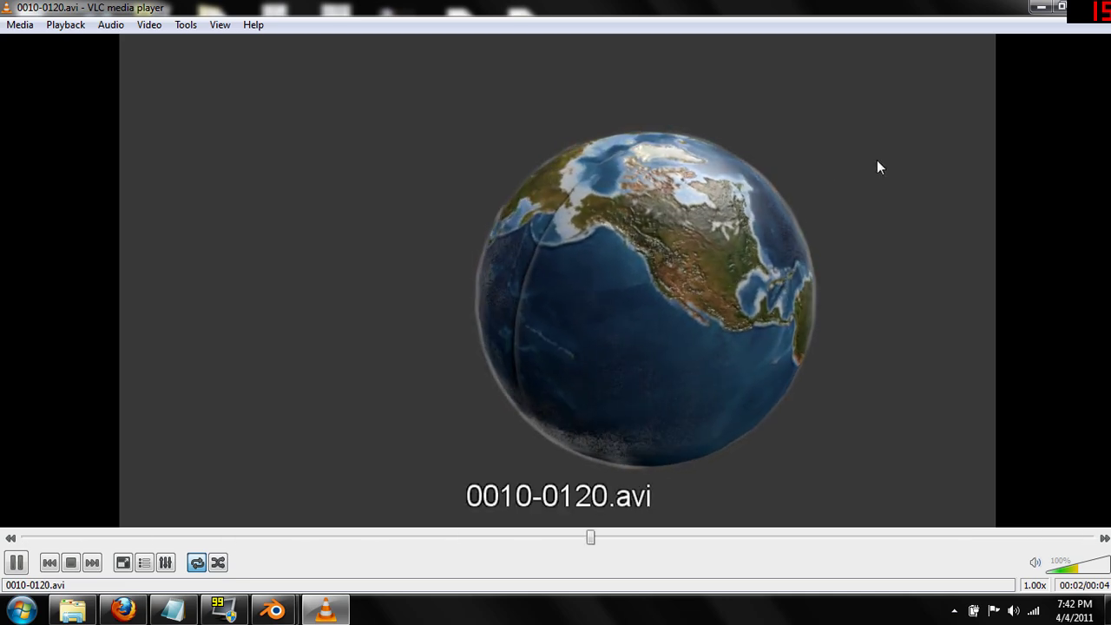
pyautogui.click(1063, 7)
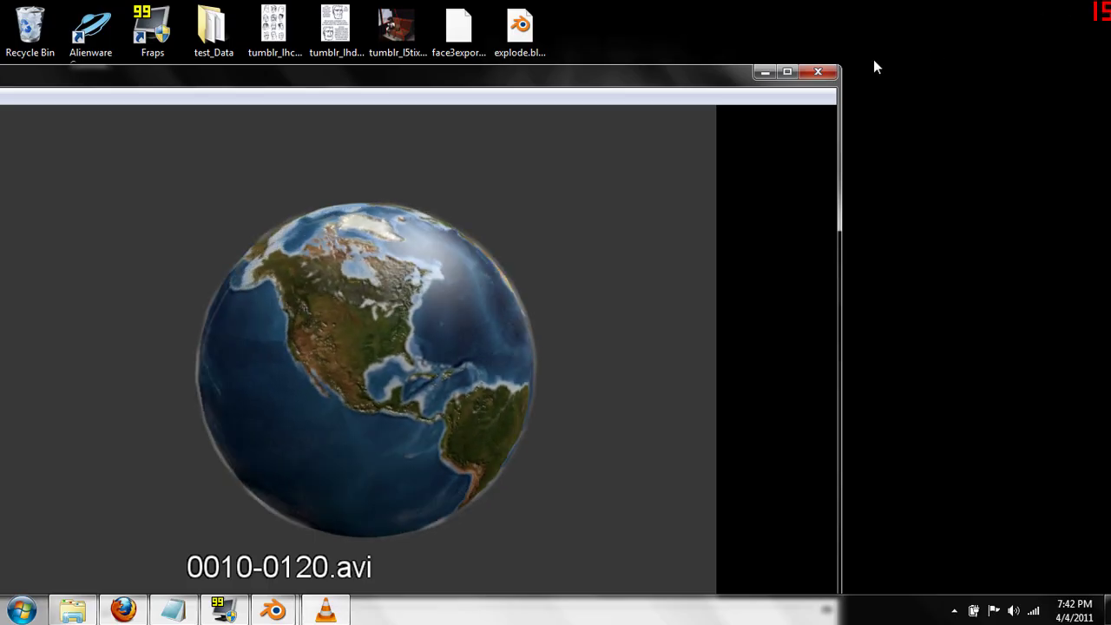
pyautogui.click(818, 71)
# Play 0024-0149.avi maximised in VLC, then restore the window and close the player
pyautogui.doubleClick(524, 465)
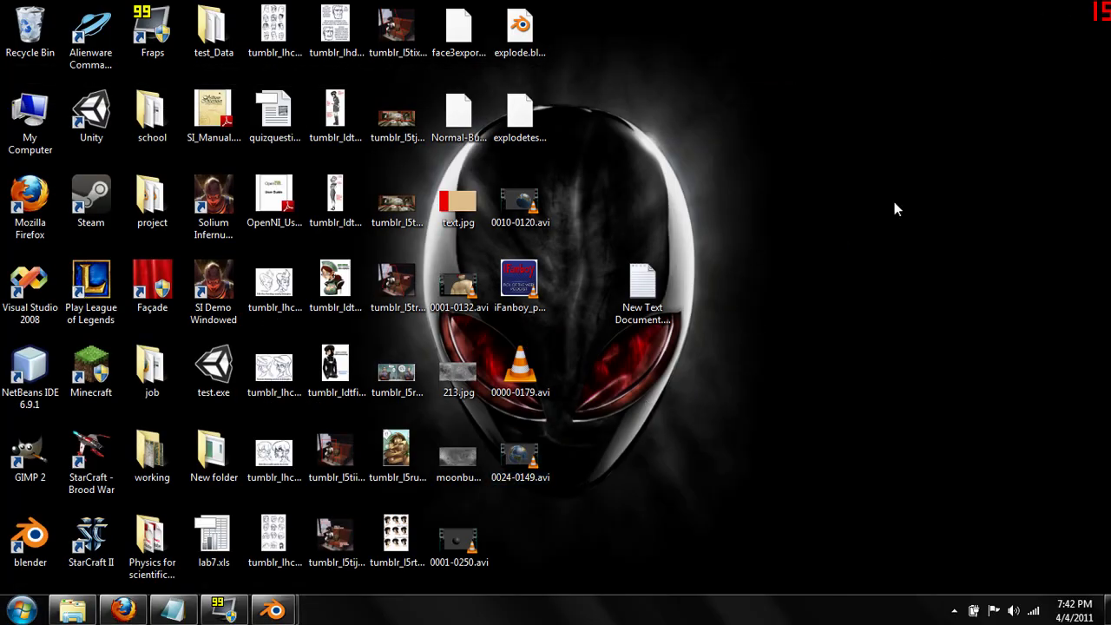
pyautogui.click(456, 73)
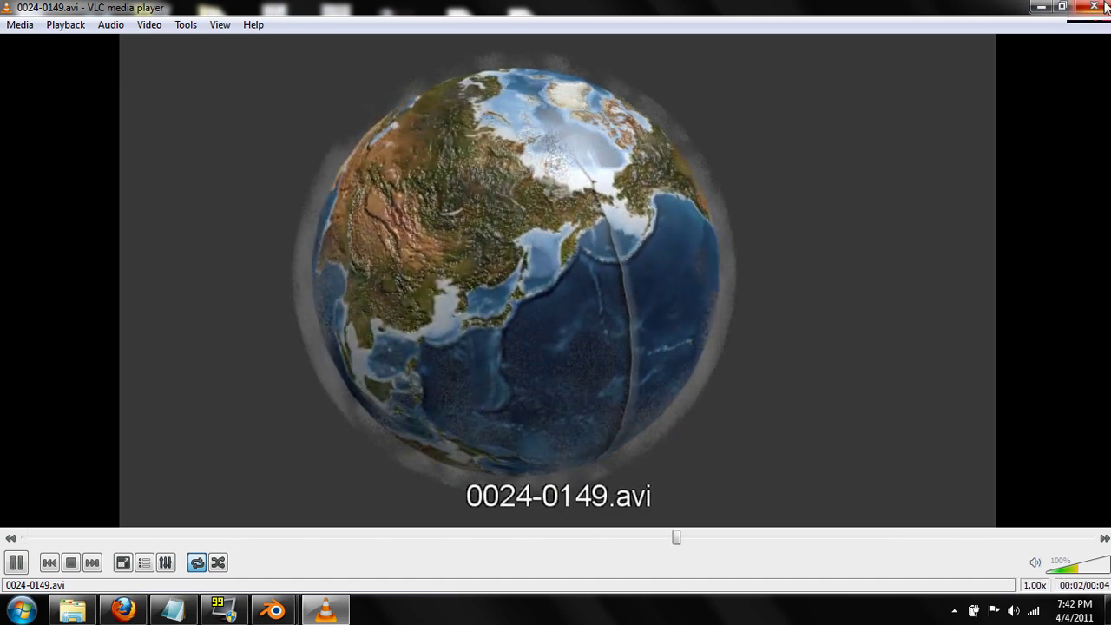
pyautogui.moveTo(642, 8); pyautogui.dragTo(643, 73)
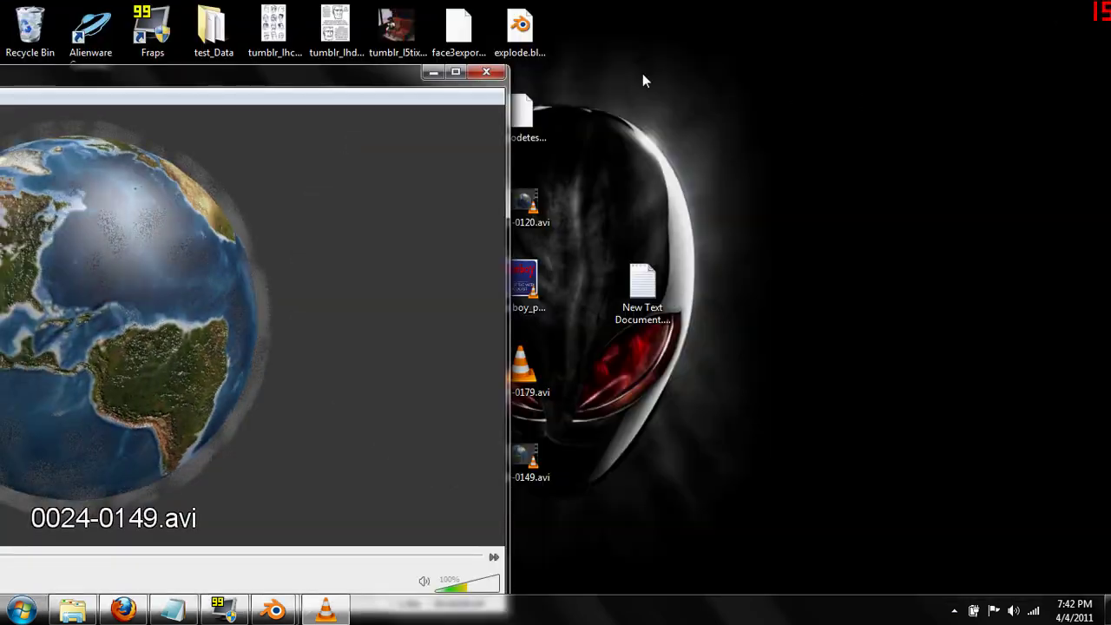
pyautogui.click(486, 71)
# Return to Blender, select Sphere.001, and expand its Smoke High Resolution panel under Physics
pyautogui.moveTo(269, 613)
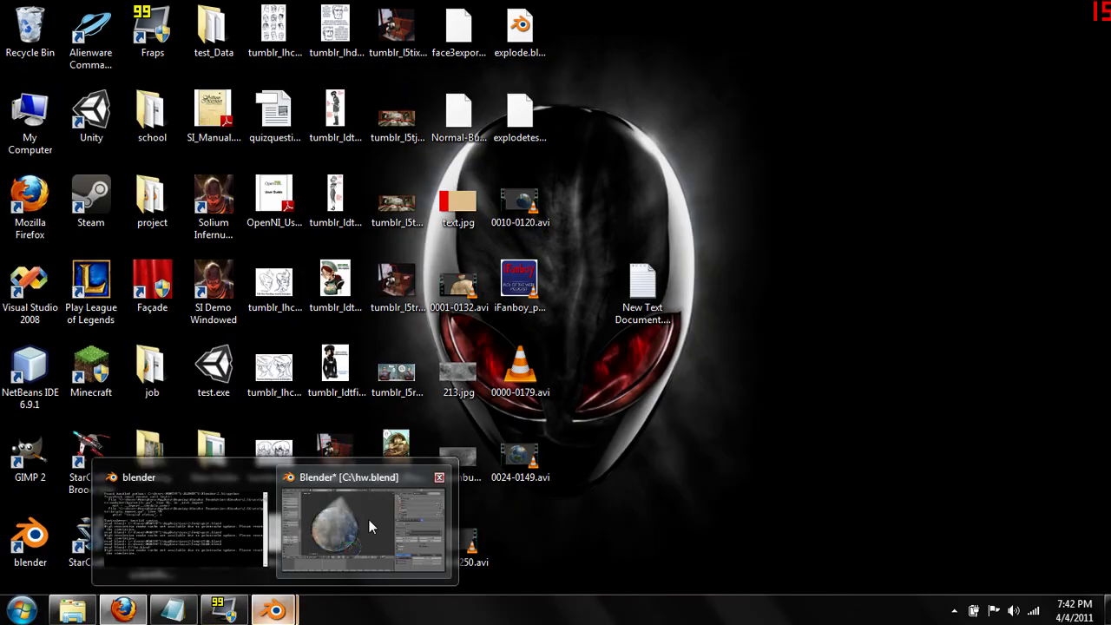
pyautogui.click(368, 519)
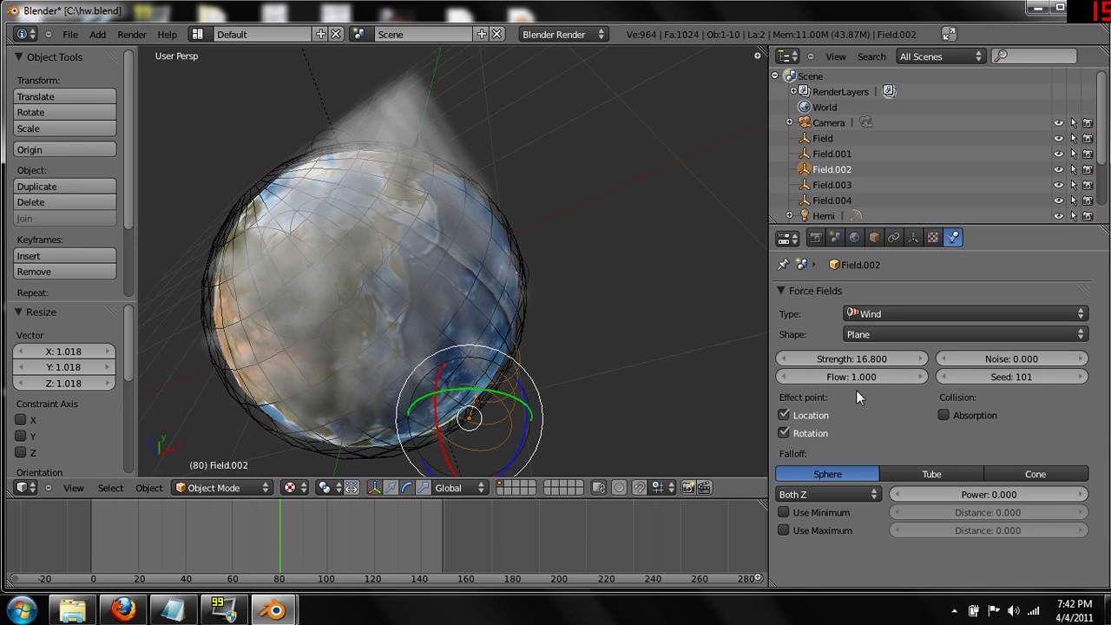
pyautogui.rightClick(520, 326)
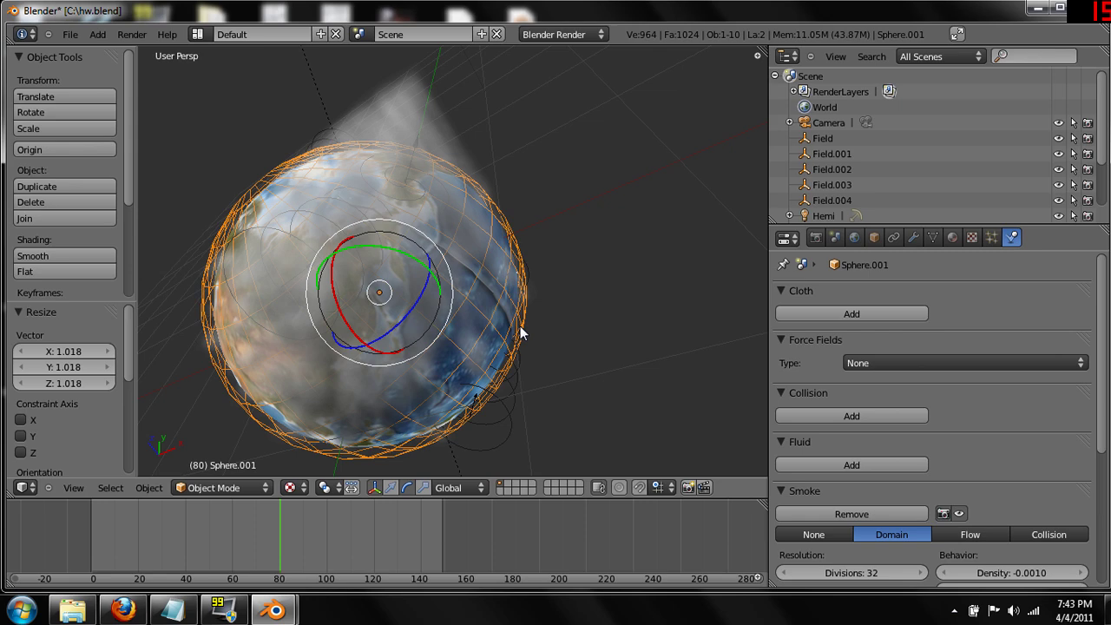
pyautogui.scroll(-6, 977, 395)
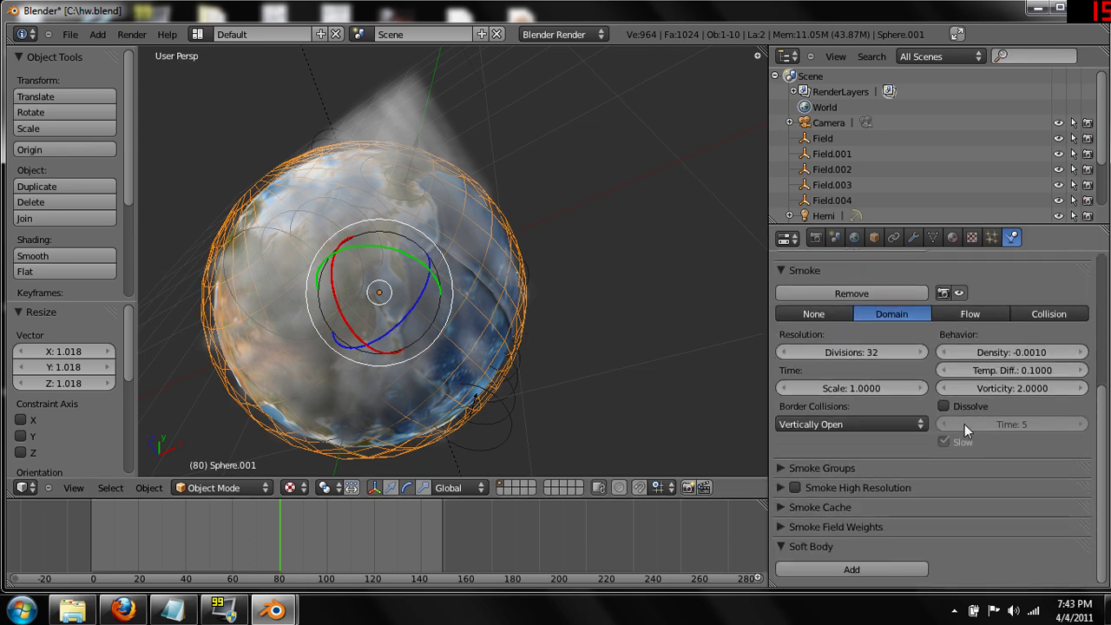
pyautogui.scroll(1, 964, 424)
pyautogui.scroll(-1, 799, 512)
pyautogui.click(779, 487)
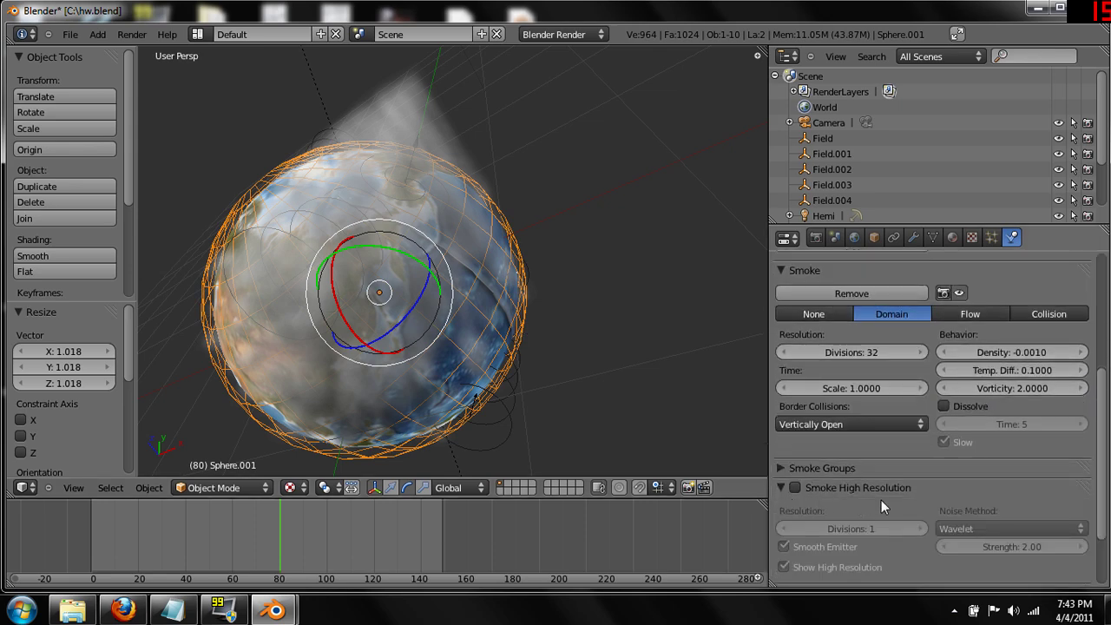
pyautogui.scroll(-3, 840, 477)
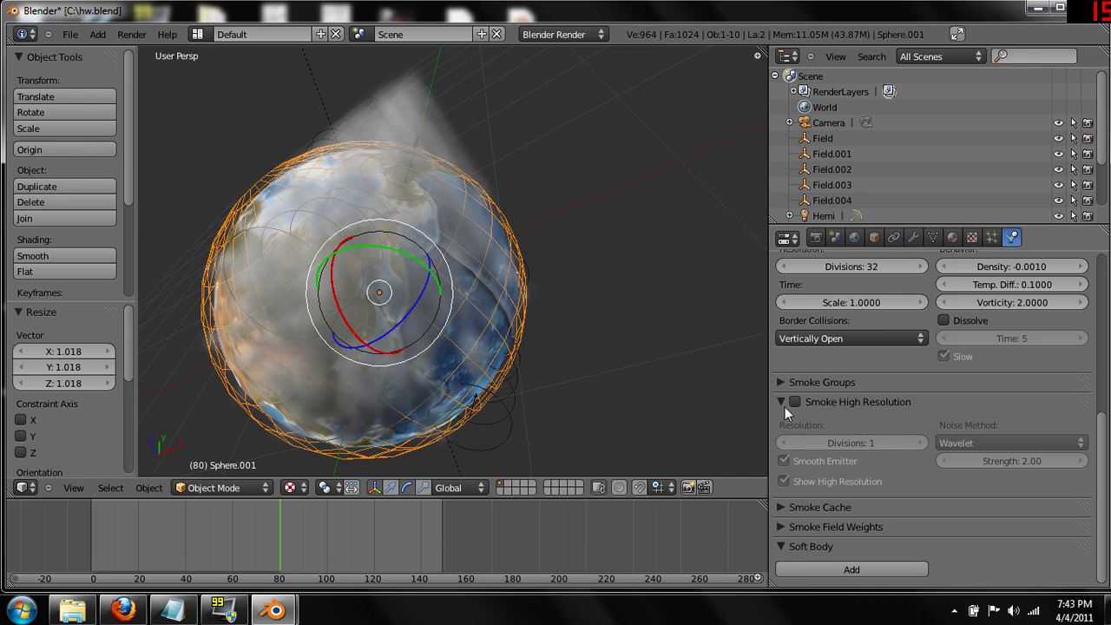